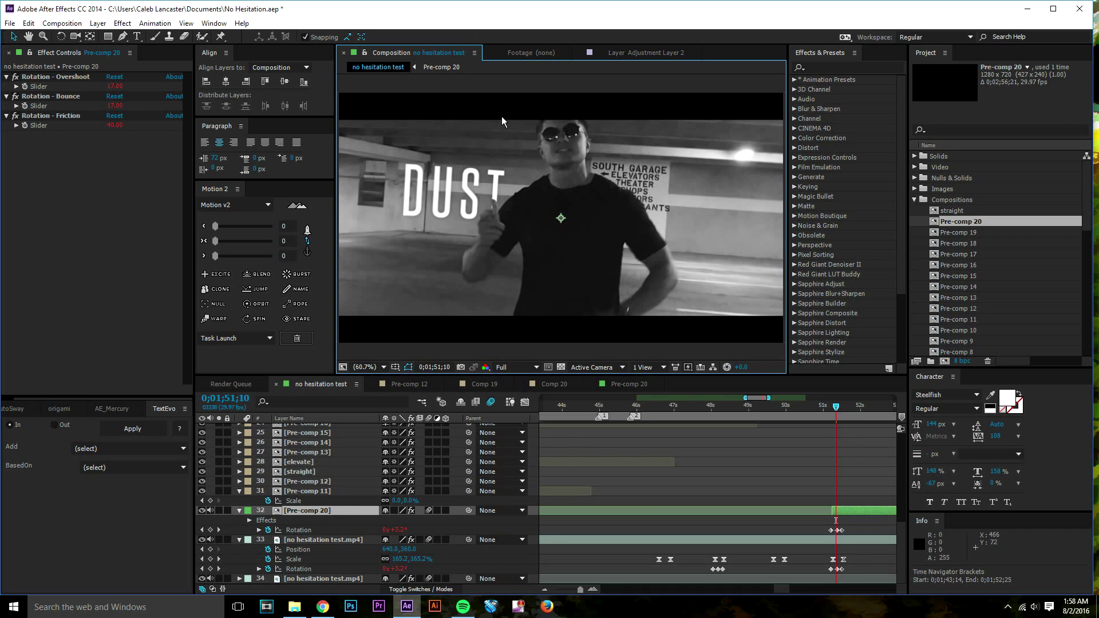
# Examine the DUST title shot frame by frame, and switch to Chrome to view the two Imgur examples of text behind a person
pyautogui.press('pagedown')
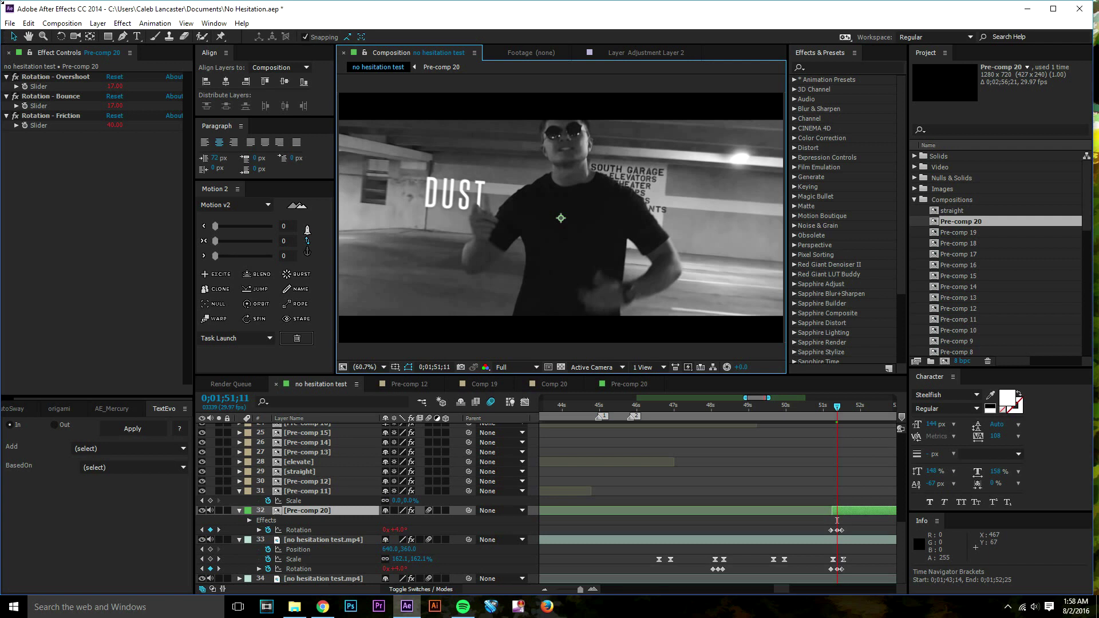
pyautogui.press('pagedown')
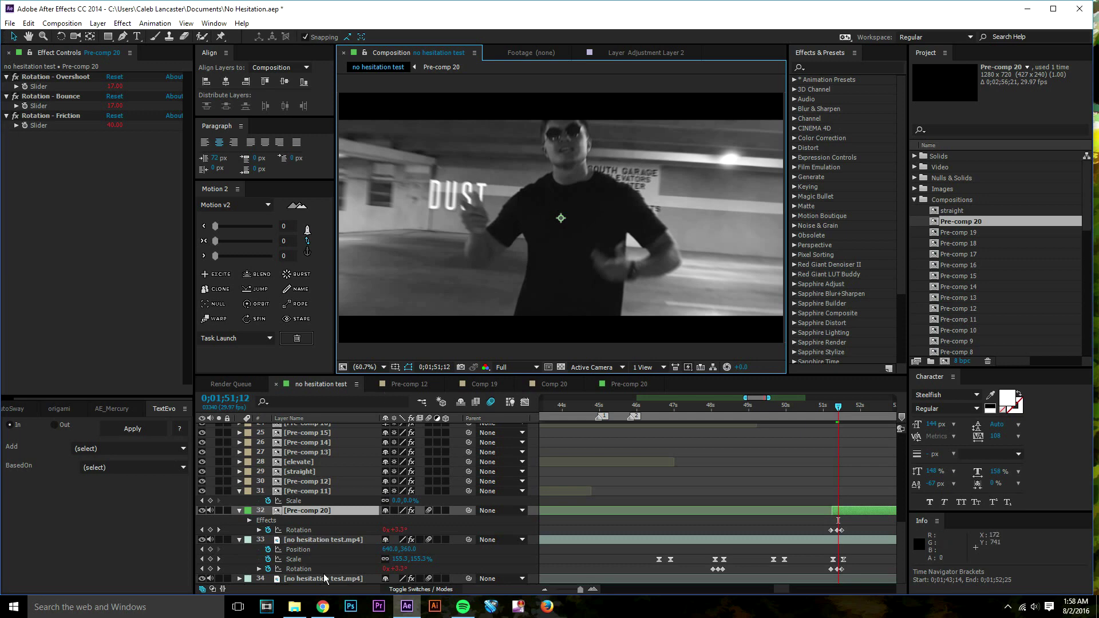
pyautogui.click(323, 606)
pyautogui.scroll(-2, 403, 393)
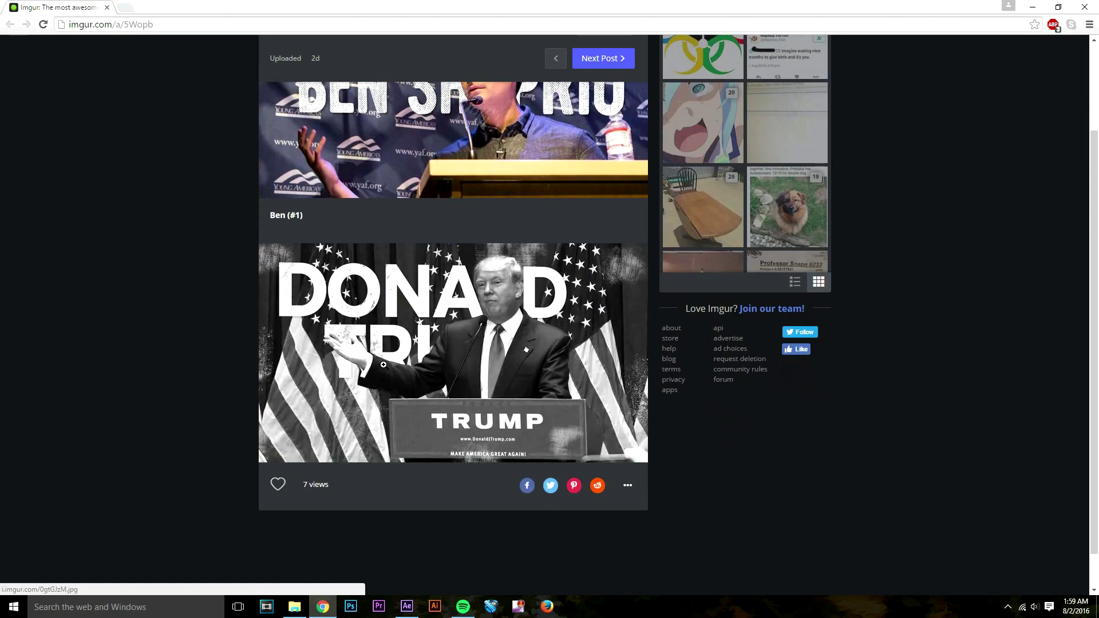
pyautogui.scroll(2, 403, 393)
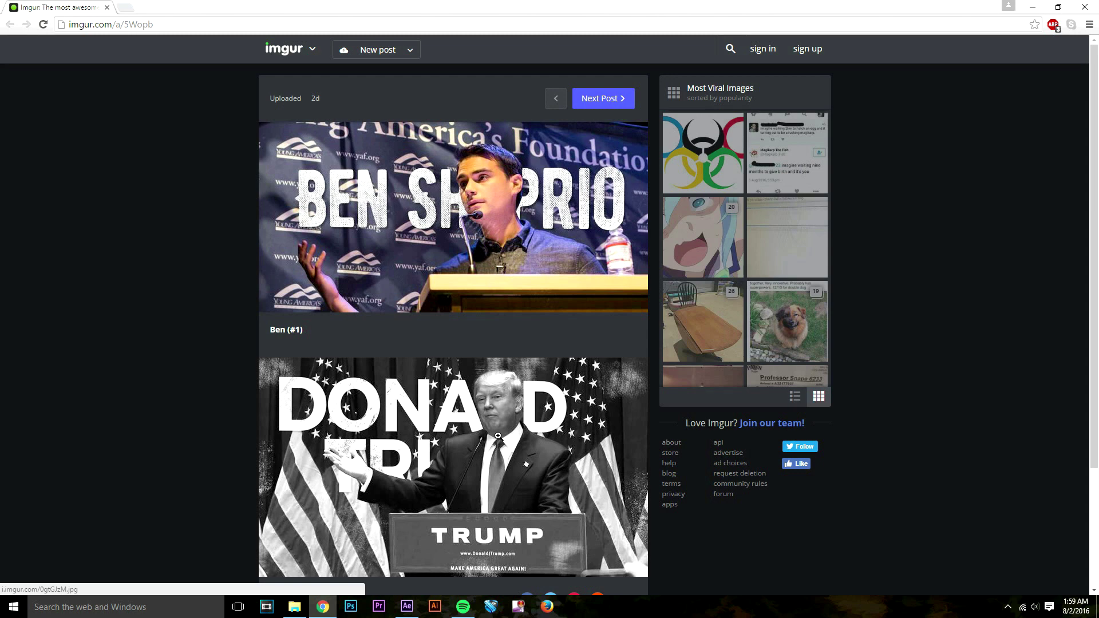
pyautogui.scroll(-1, 478, 435)
pyautogui.scroll(1, 486, 401)
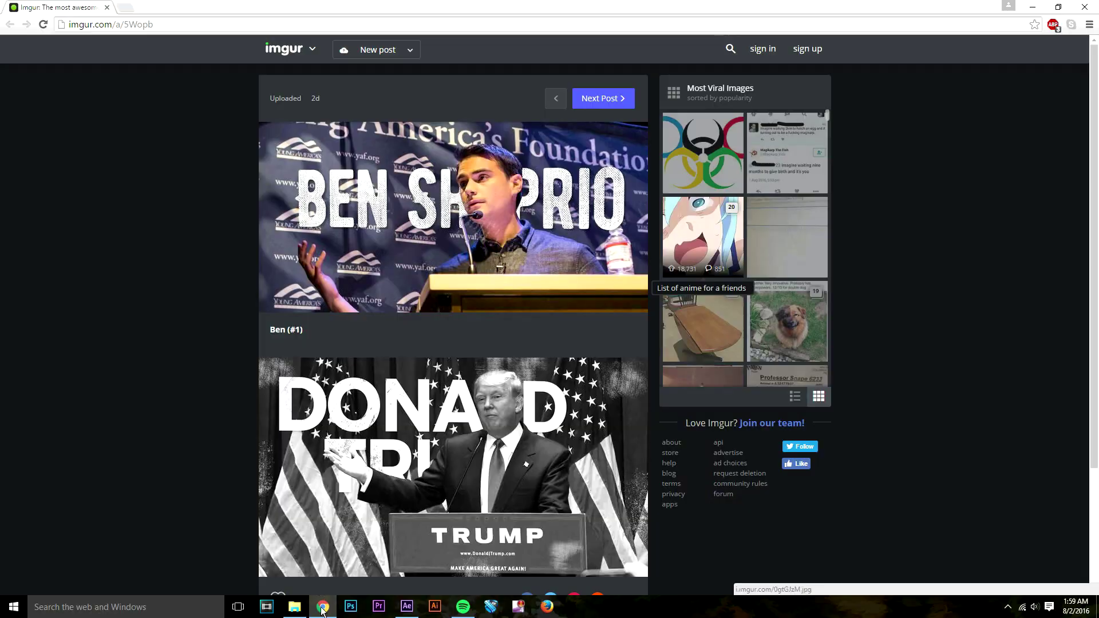
# Switch back to After Effects and turn off motion blur for the no hesitation test composition
pyautogui.click(407, 607)
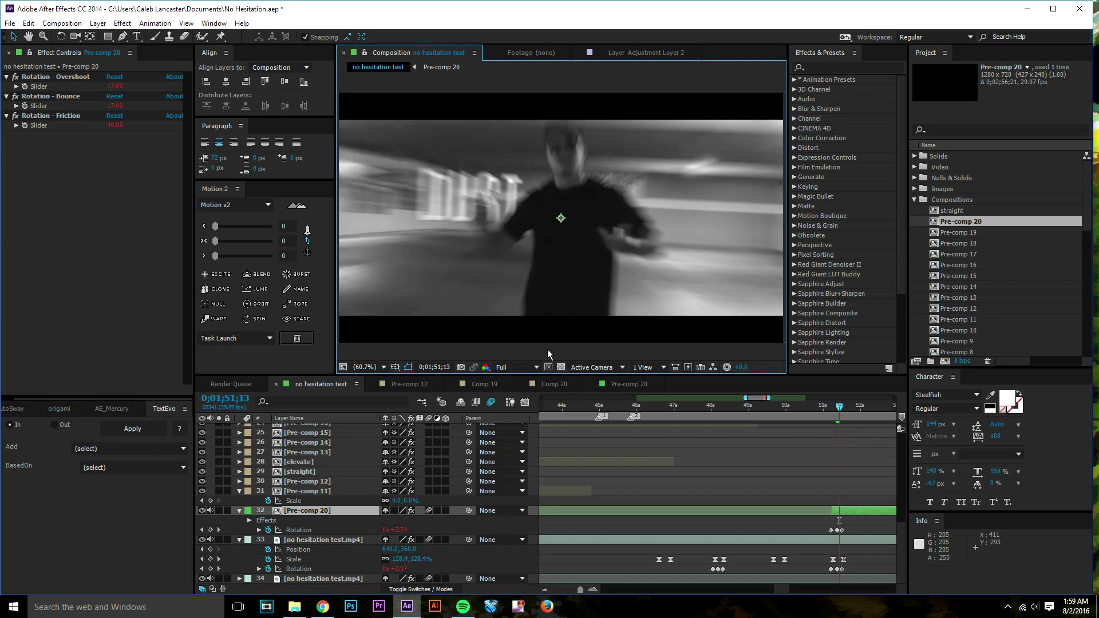
pyautogui.click(491, 404)
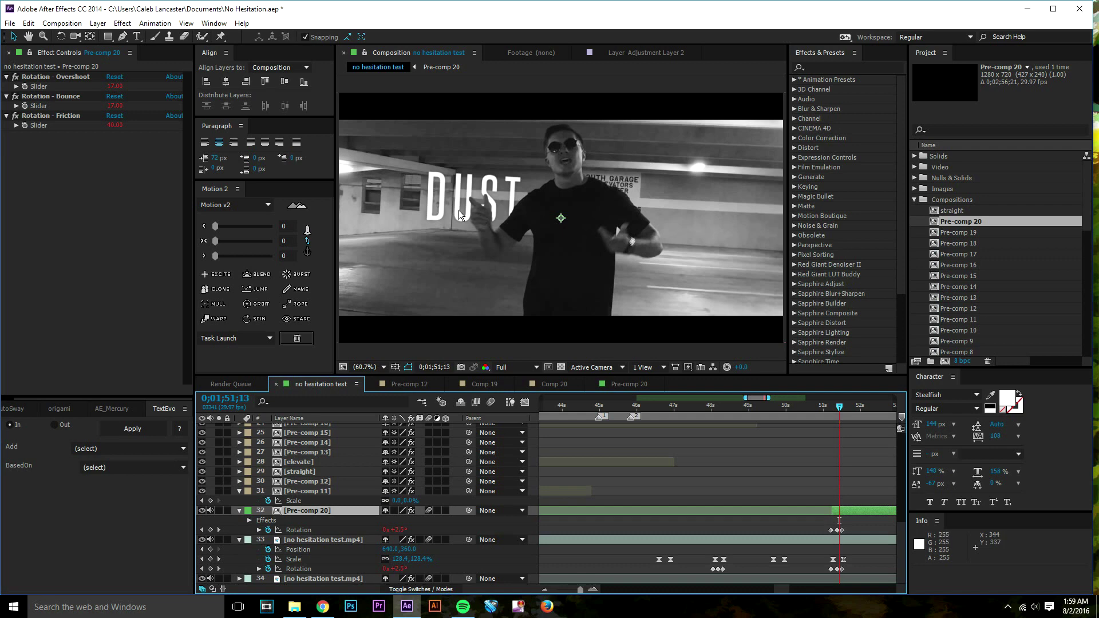
# Start a new project without saving the changes to No Hesitation.aep
pyautogui.click(28, 24)
pyautogui.moveTo(9, 24)
pyautogui.moveTo(114, 36)
pyautogui.click(324, 40)
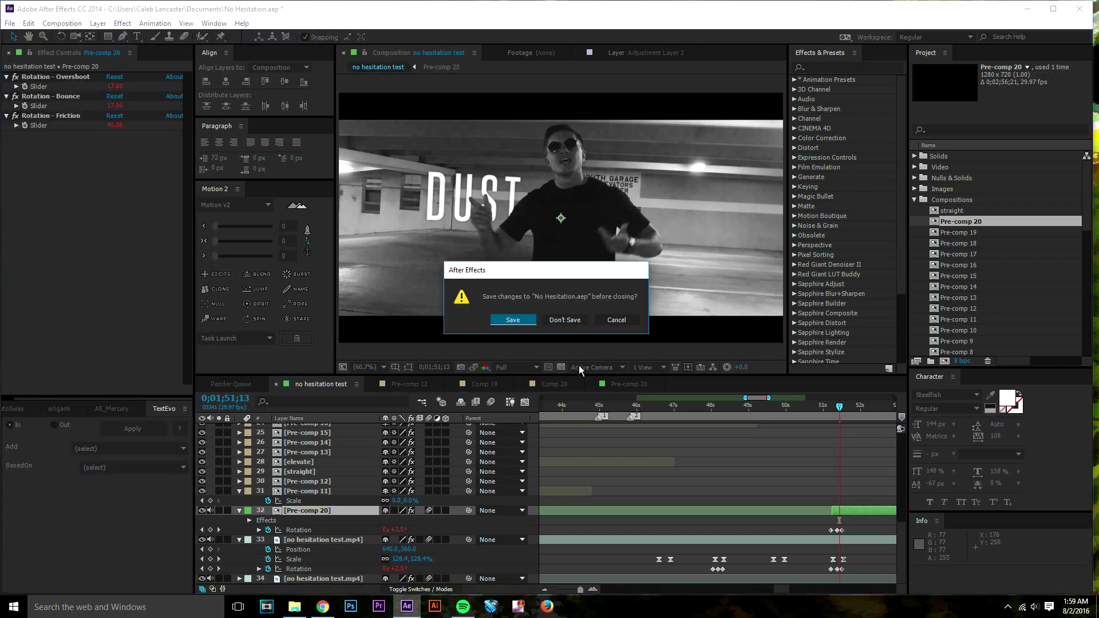
pyautogui.click(568, 319)
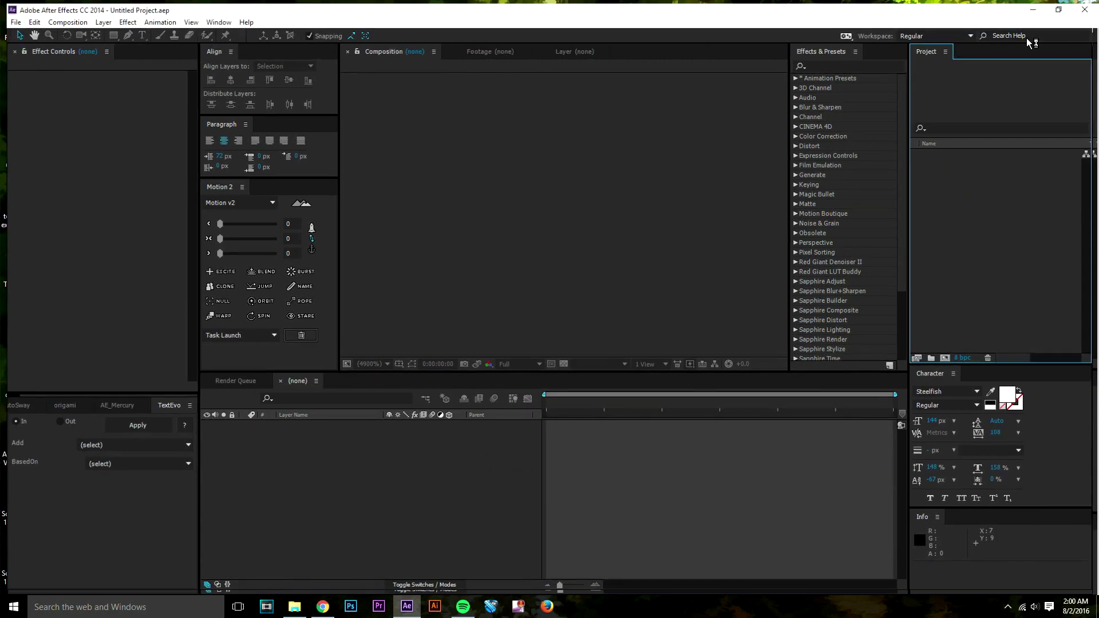
# Import no hesitation test.mp4 and create a composition from it, with the clip trimmed to begin at source time 0;00;53;25
pyautogui.click(294, 607)
pyautogui.moveTo(217, 351); pyautogui.dragTo(931, 259)
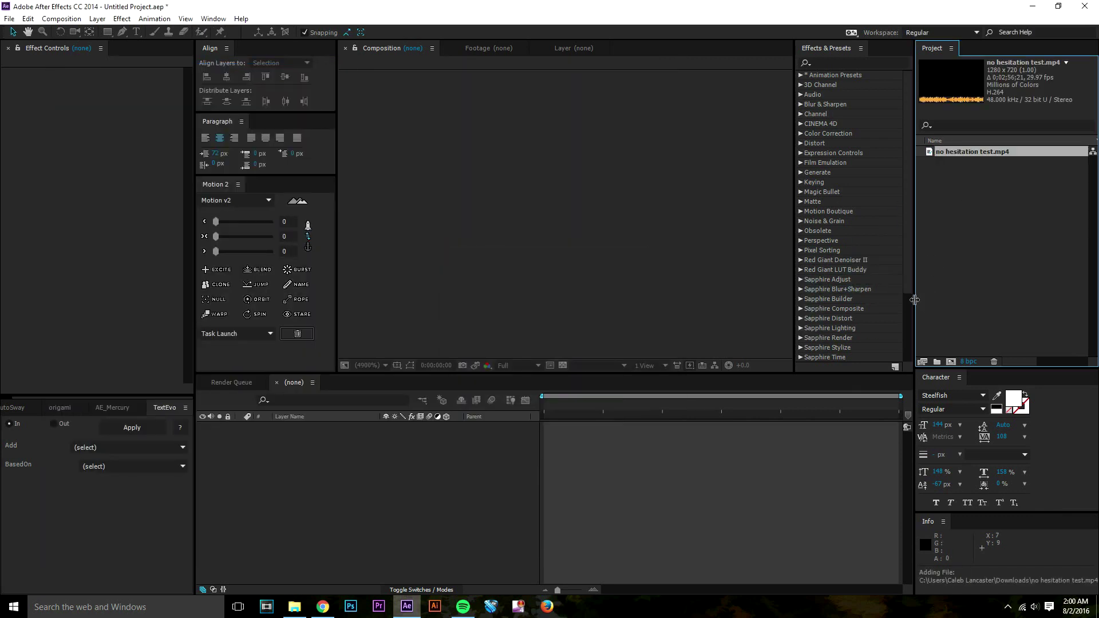
pyautogui.moveTo(965, 149); pyautogui.dragTo(510, 430)
pyautogui.moveTo(695, 427); pyautogui.dragTo(587, 429)
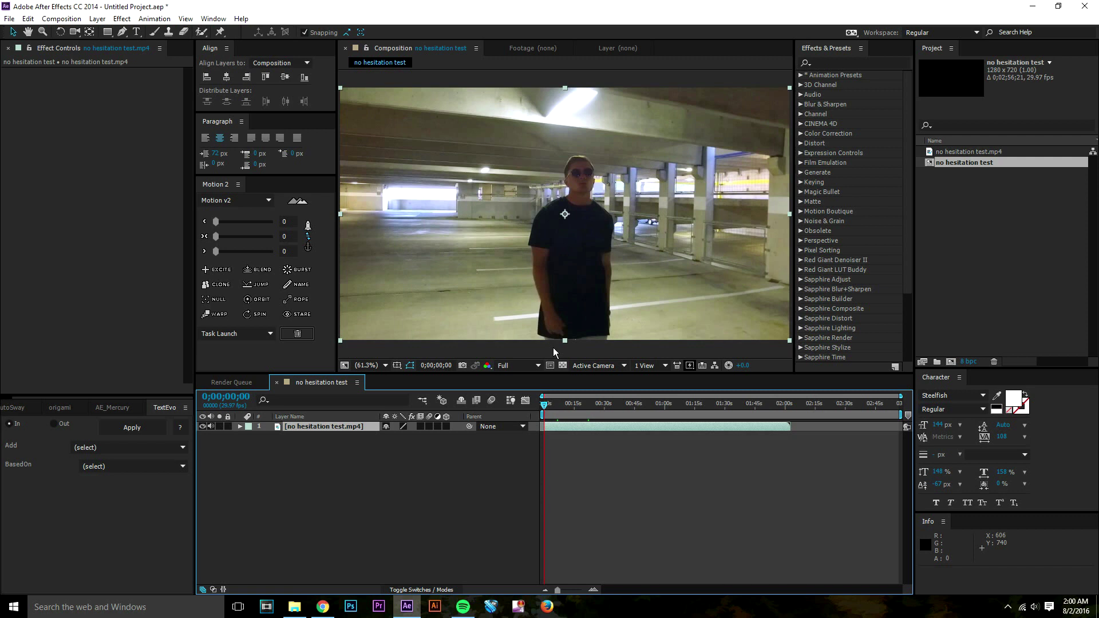
pyautogui.click(639, 456)
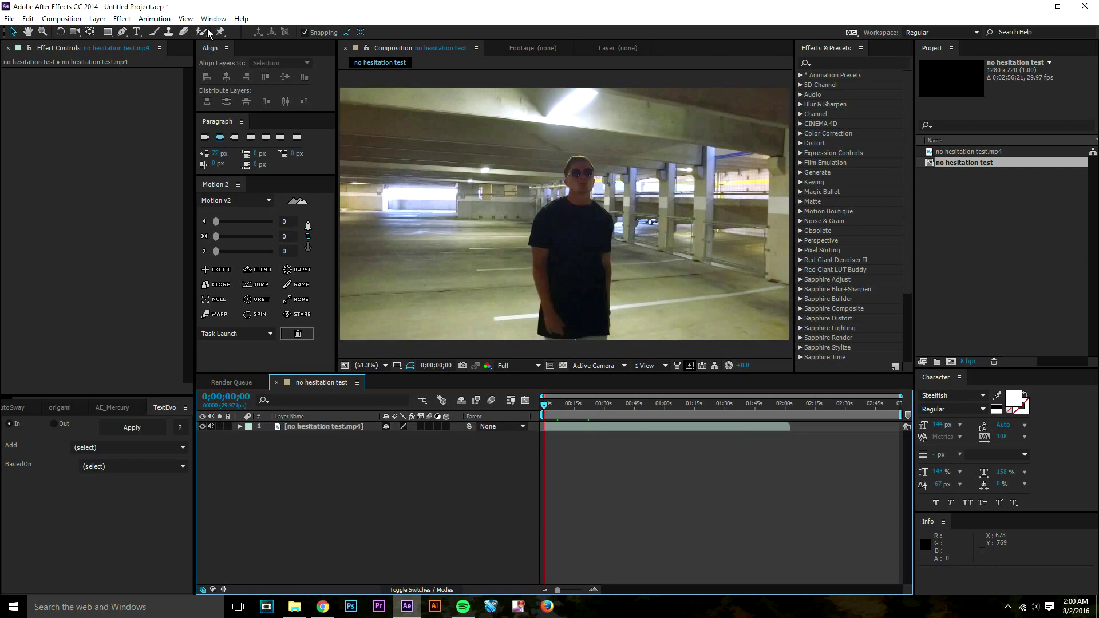
# Duplicate the no hesitation test.mp4 layer, and toggle layer visibility off and back on
pyautogui.click(321, 426)
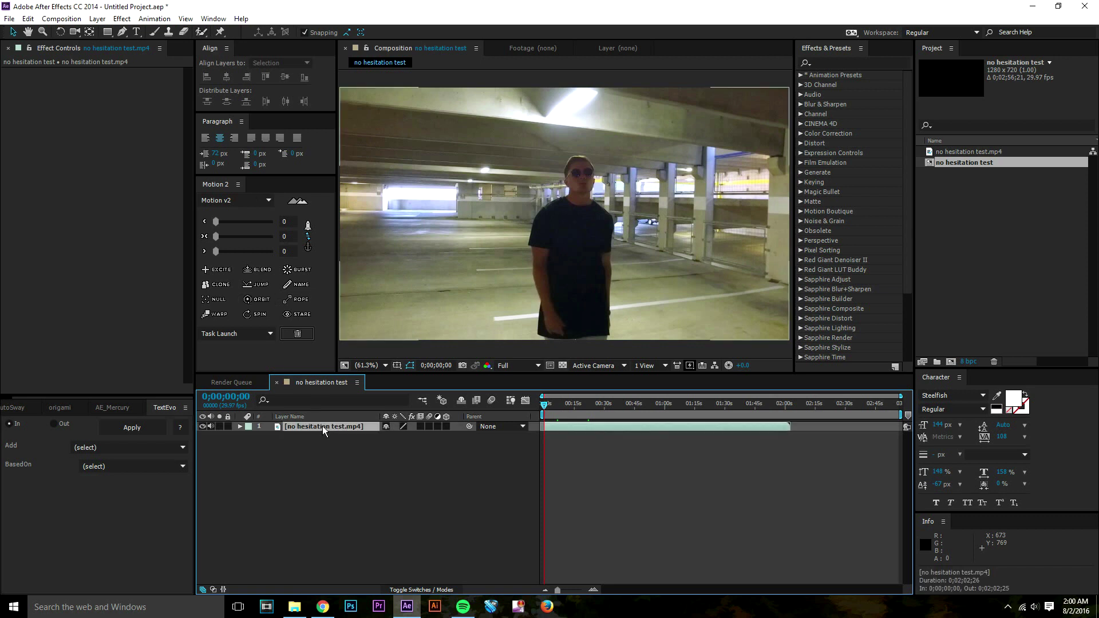
pyautogui.hotkey('ctrl', 'd')
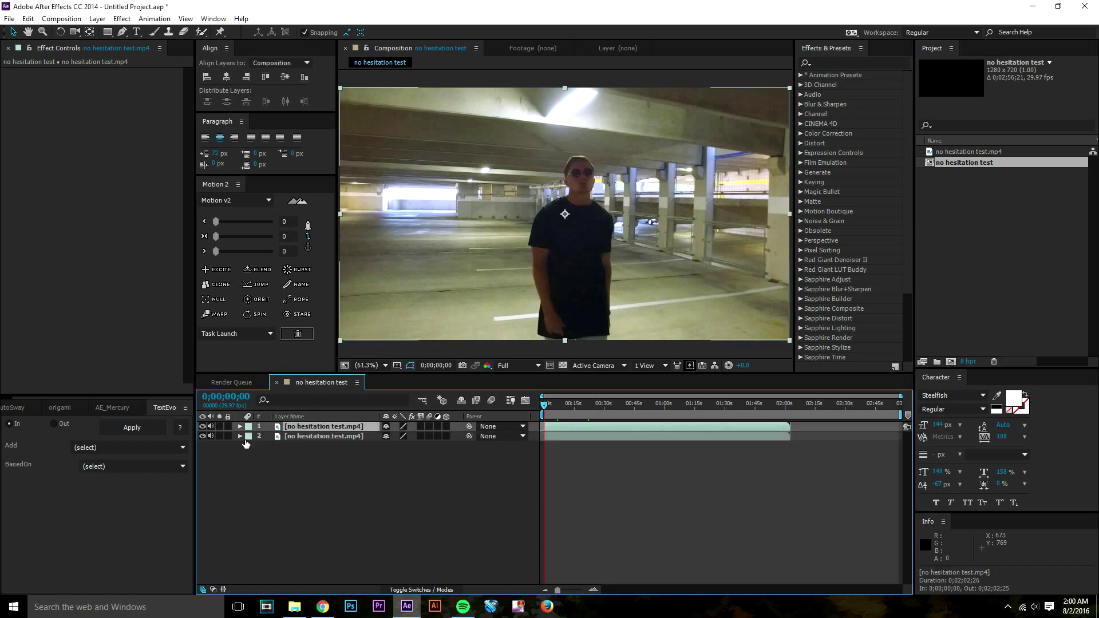
pyautogui.click(202, 436)
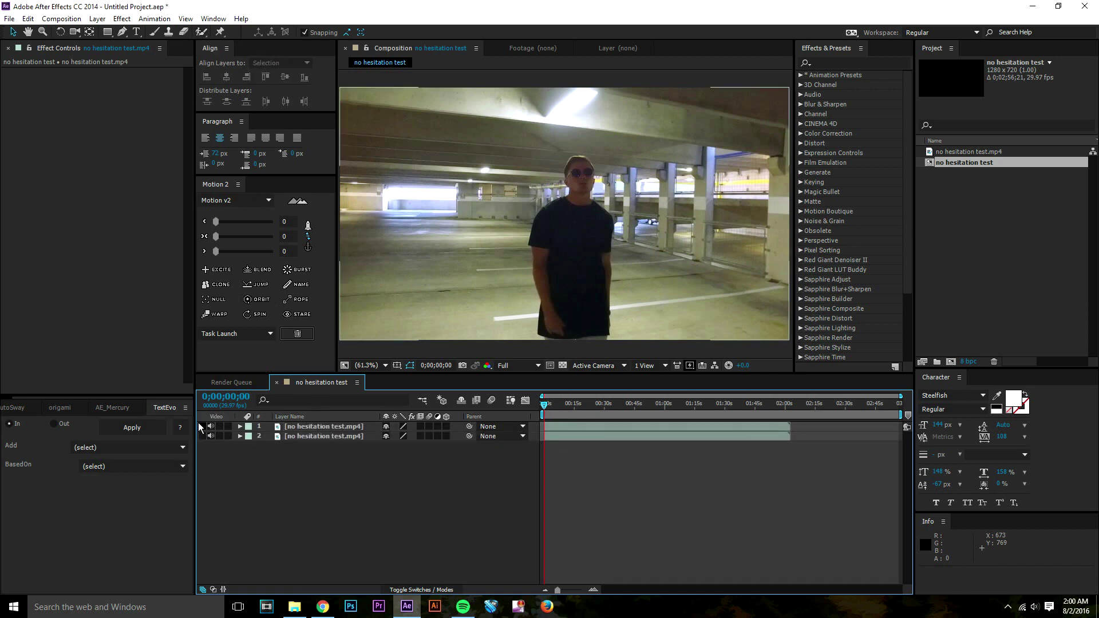
pyautogui.click(200, 442)
# Rename the lower copy of the video layer as BG NO CHANGE
pyautogui.click(300, 438)
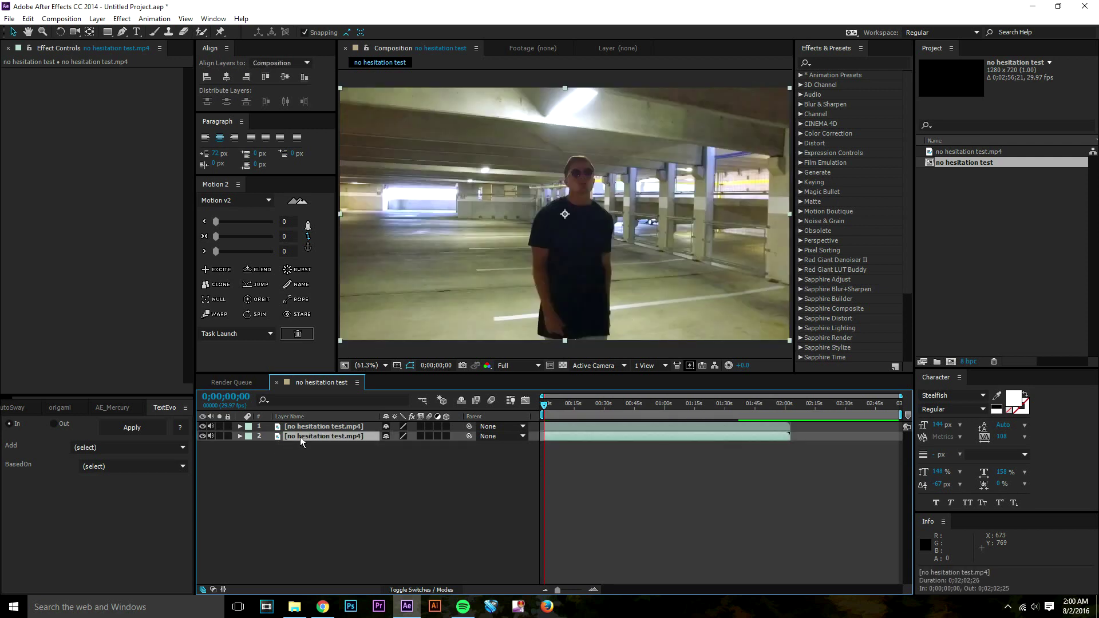
pyautogui.rightClick(301, 440)
pyautogui.click(338, 587)
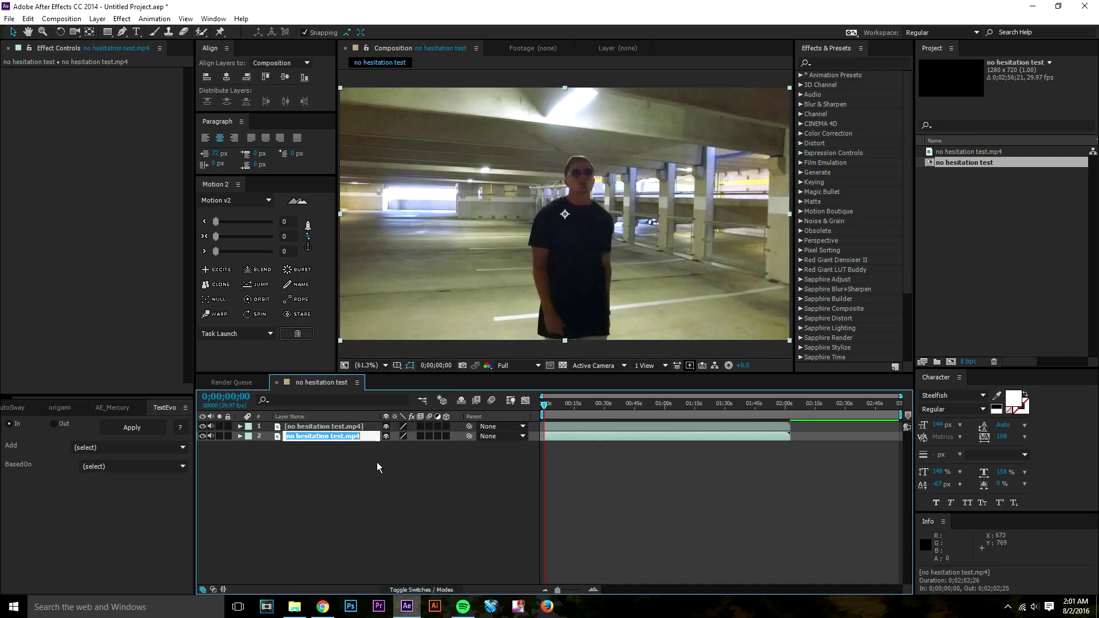
pyautogui.write('BG NO CHANGE')
pyautogui.press('Return')
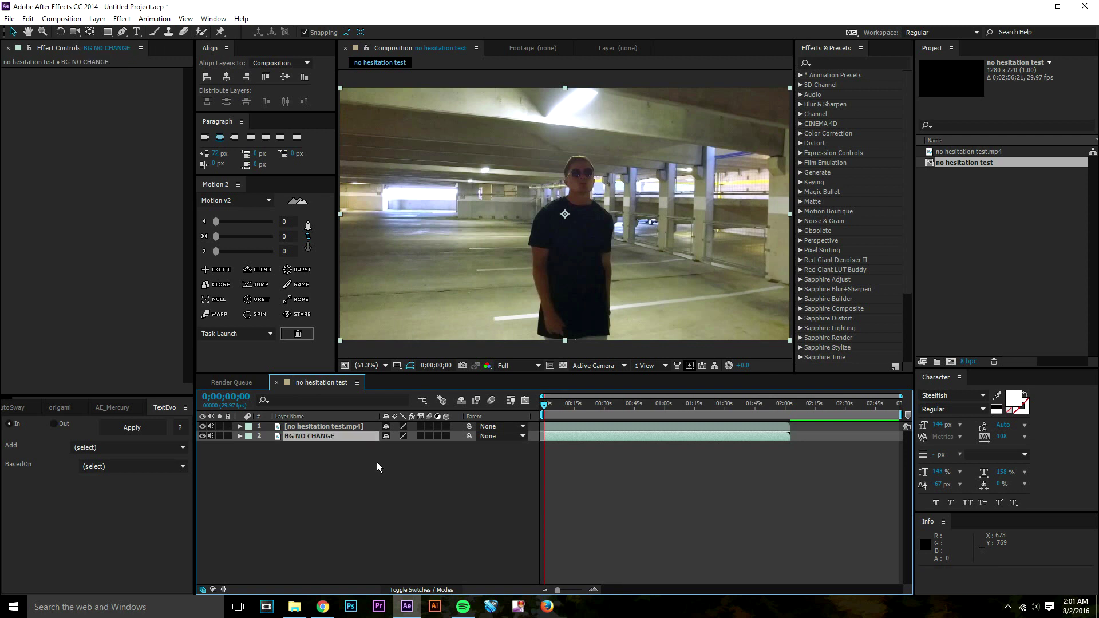
# Open the upper no hesitation test.mp4 layer in its own Layer view
pyautogui.click(350, 427)
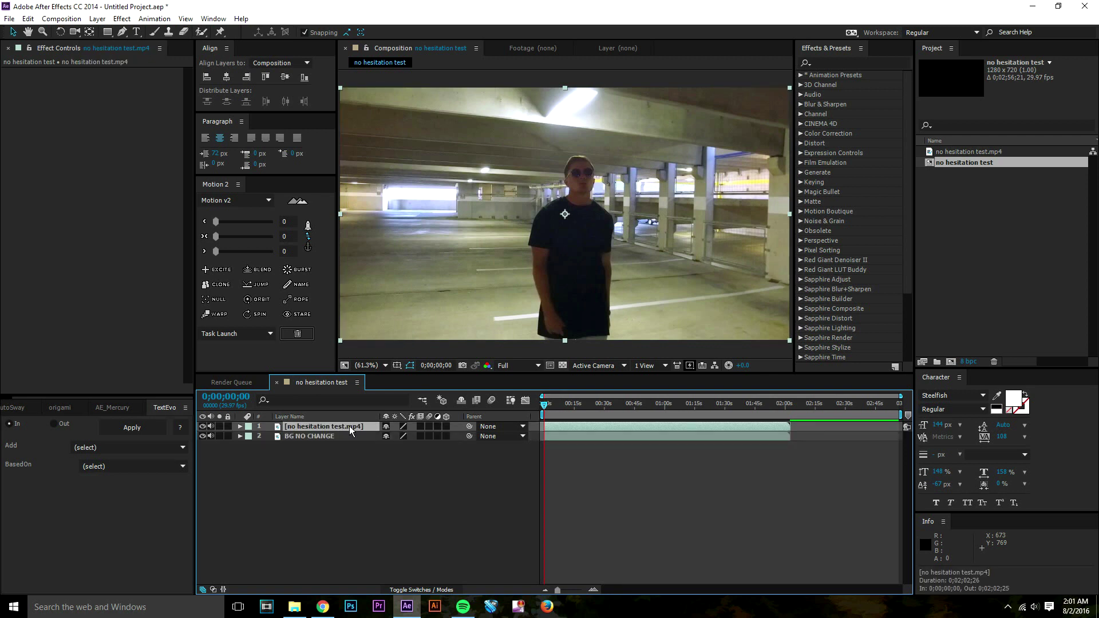
pyautogui.doubleClick(351, 429)
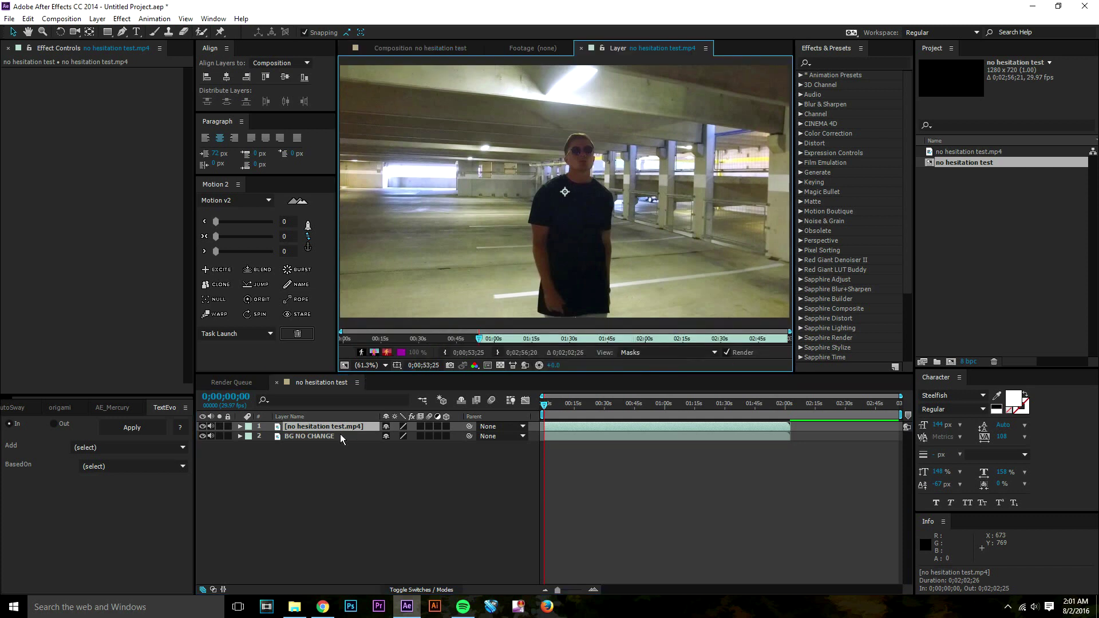
pyautogui.click(154, 32)
pyautogui.moveTo(542, 189); pyautogui.dragTo(586, 202)
pyautogui.hotkey('ctrl', 'z')
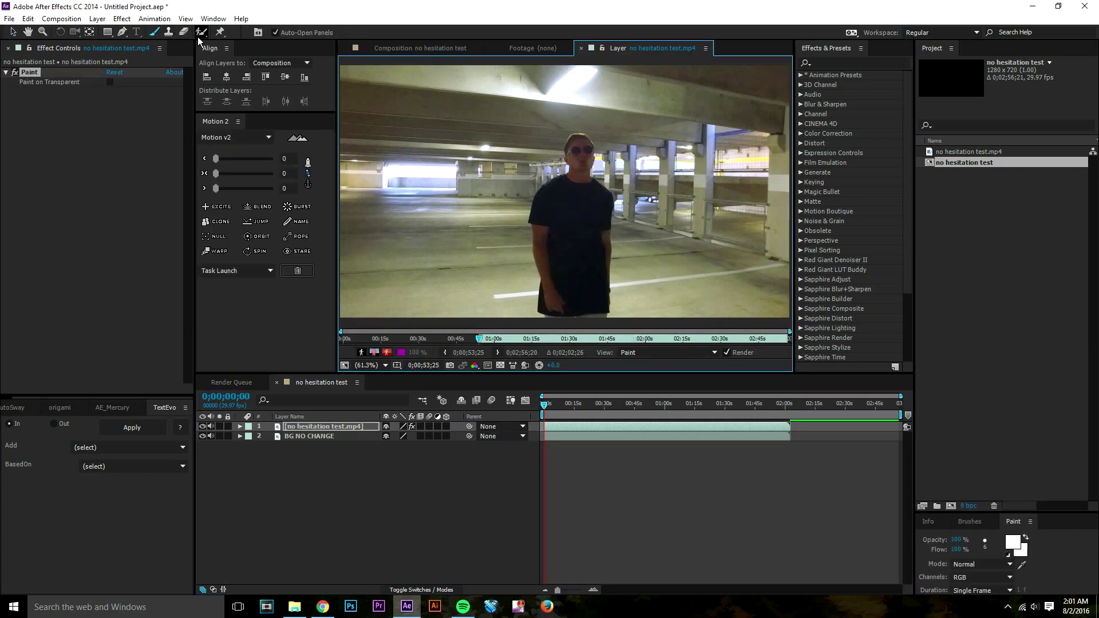
# Select the man as the foreground of the upper video layer with Roto Brush strokes over his body and head
pyautogui.click(201, 32)
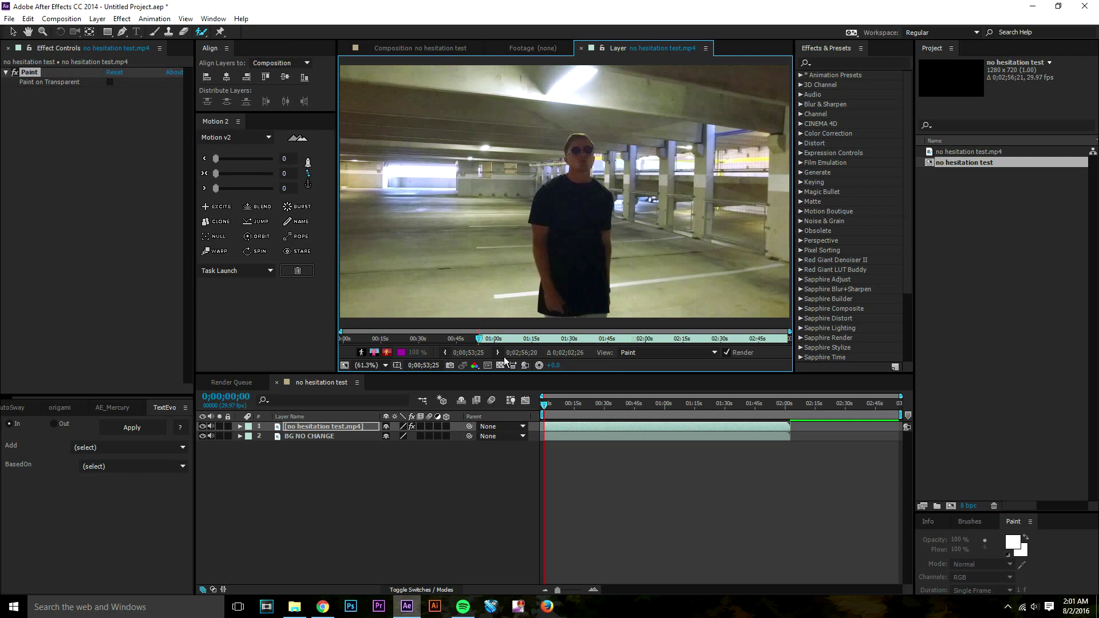
pyautogui.moveTo(571, 235); pyautogui.dragTo(560, 182)
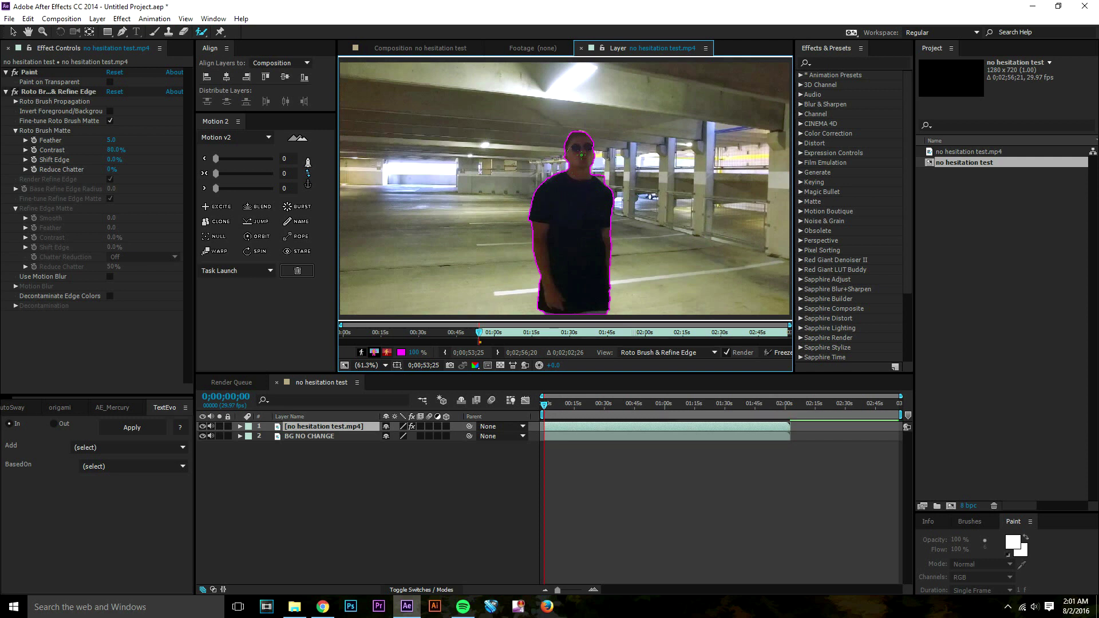
pyautogui.moveTo(607, 179); pyautogui.dragTo(598, 170)
# Check the man's cutout in the composition by hiding and showing the BG NO CHANGE layer, and compare the two layers
pyautogui.click(440, 50)
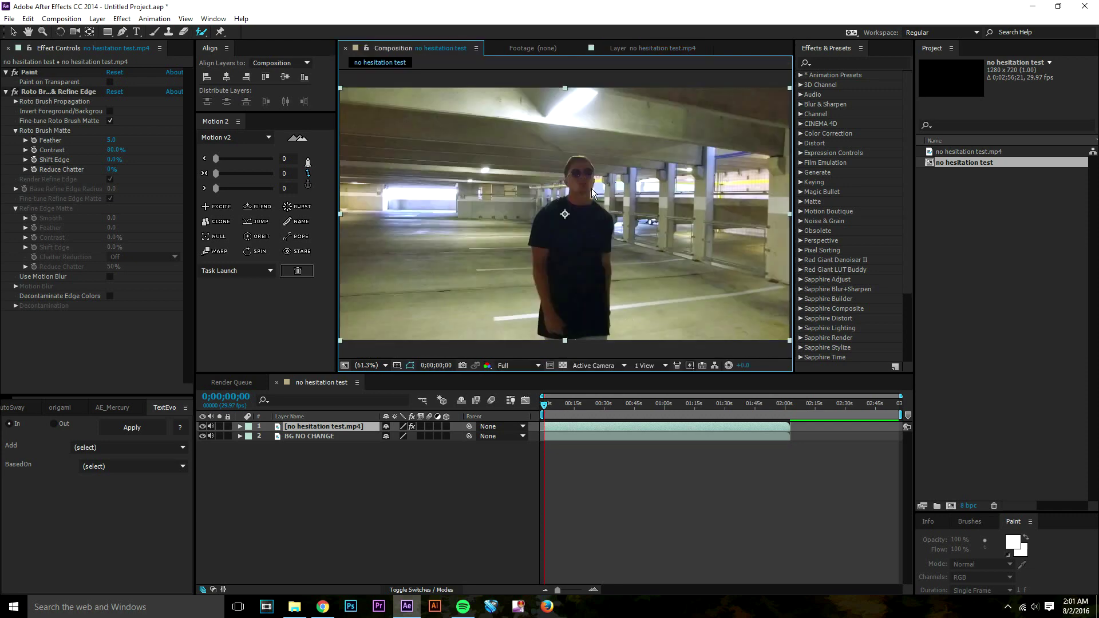
pyautogui.click(201, 436)
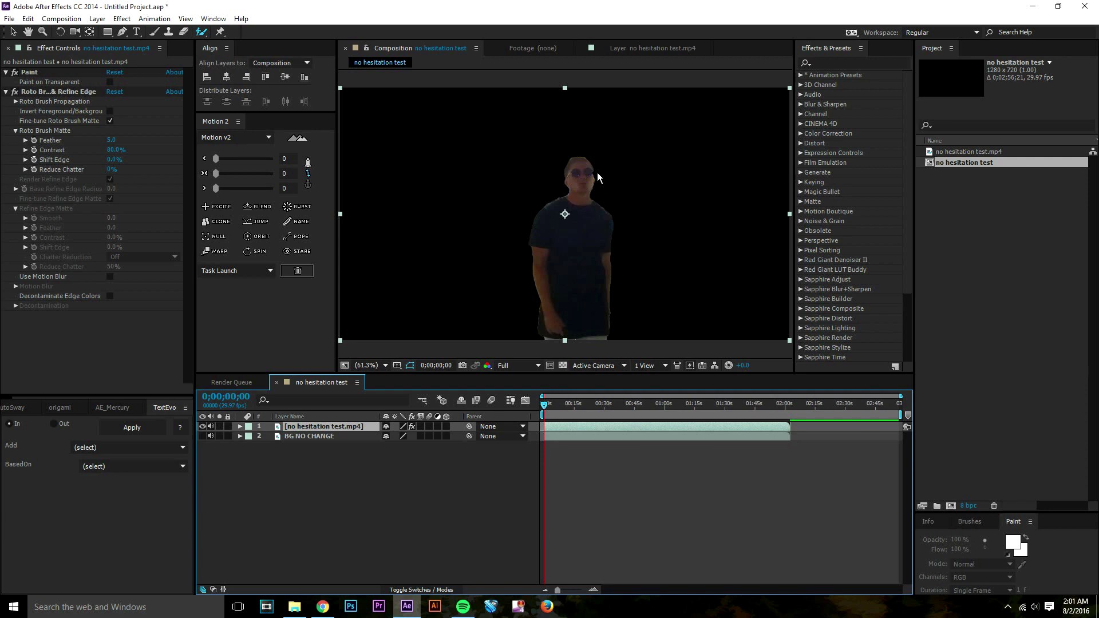
pyautogui.click(202, 436)
pyautogui.click(292, 436)
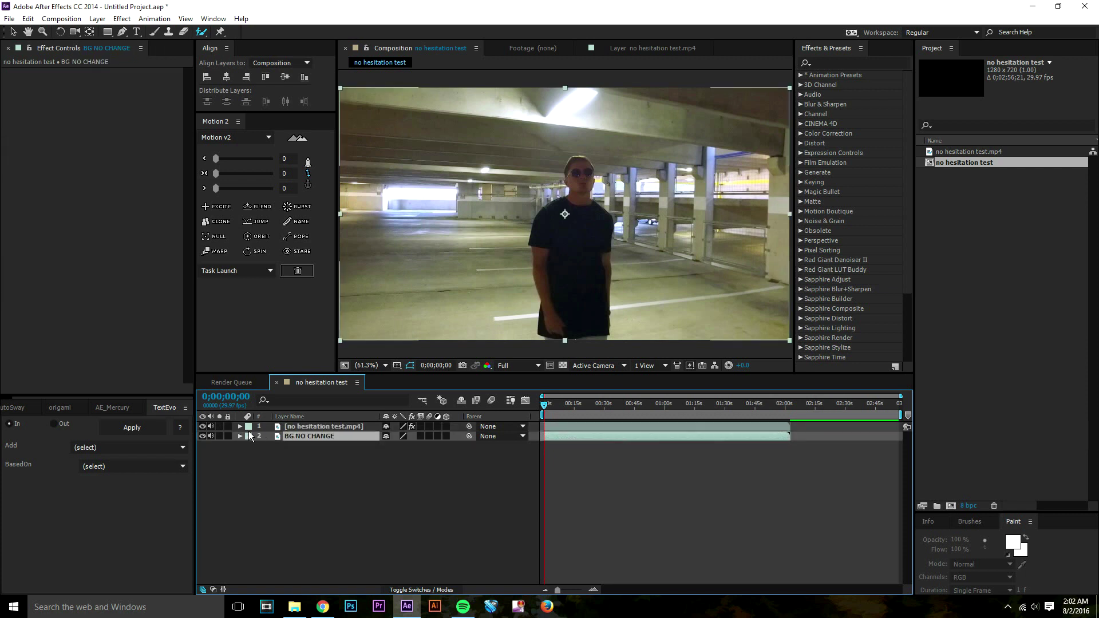
pyautogui.click(282, 426)
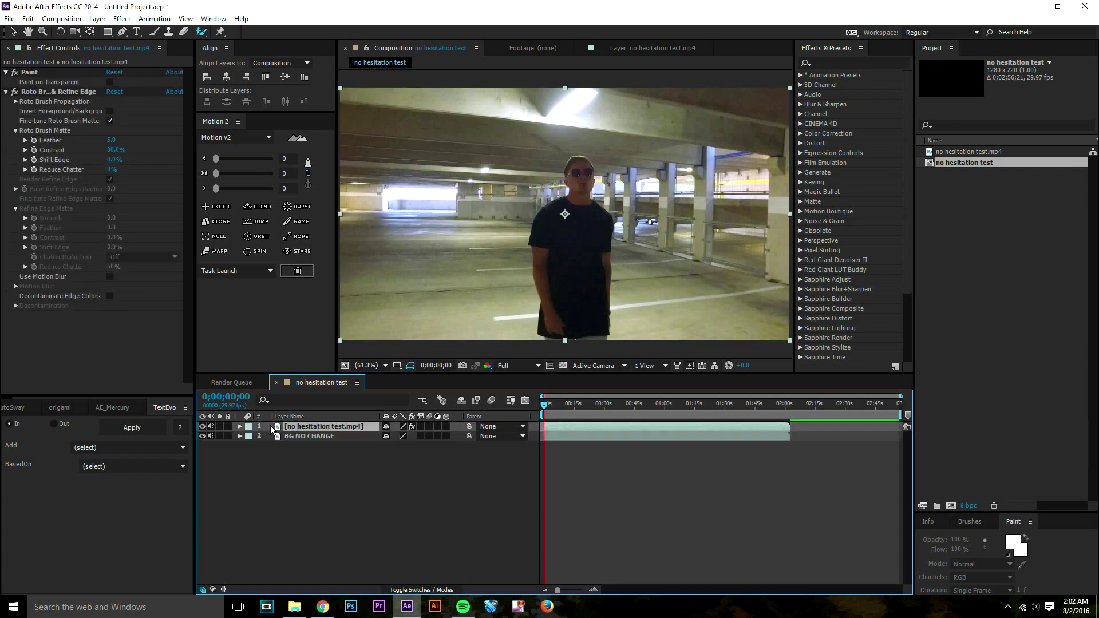
pyautogui.click(203, 428)
# Compare the upper layer's roto outline with the composition view, keeping the preview resolution at Full
pyautogui.click(605, 53)
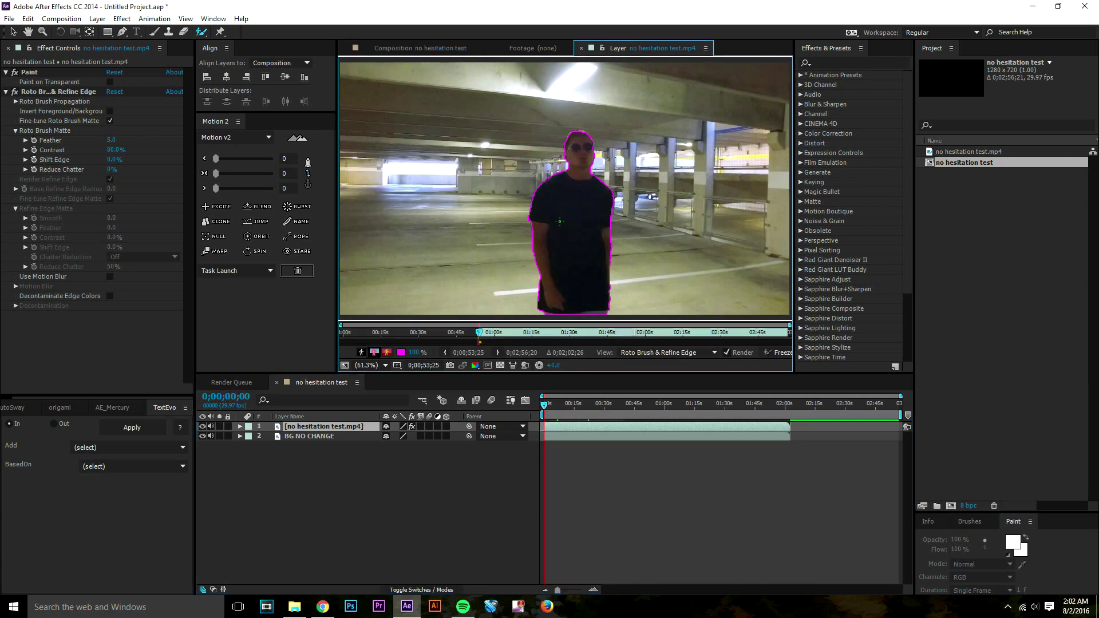
pyautogui.click(441, 48)
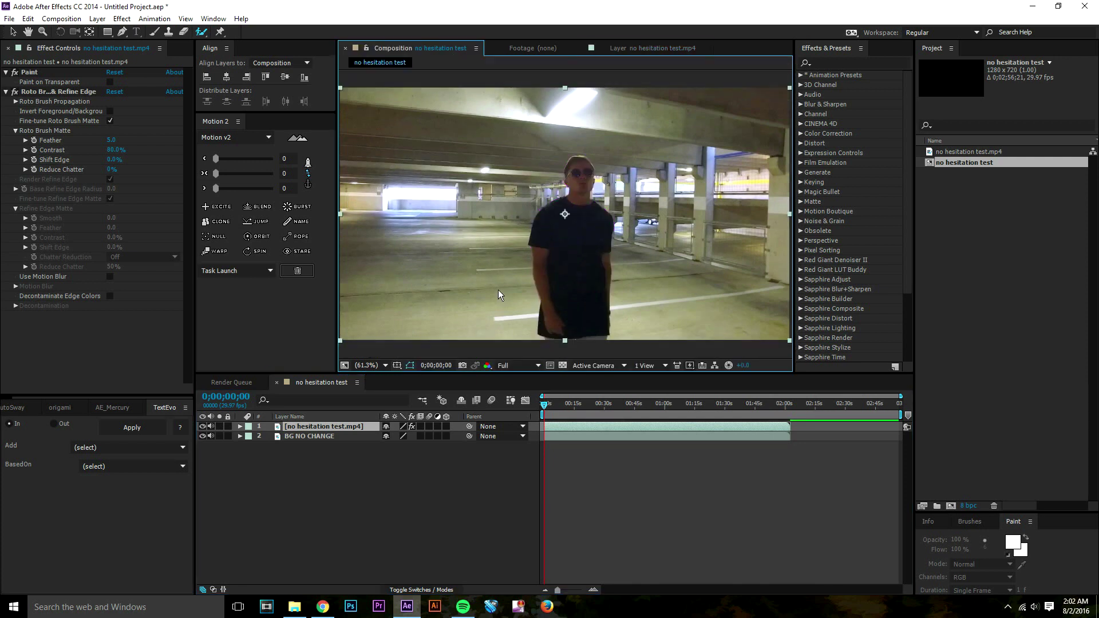
pyautogui.click(508, 365)
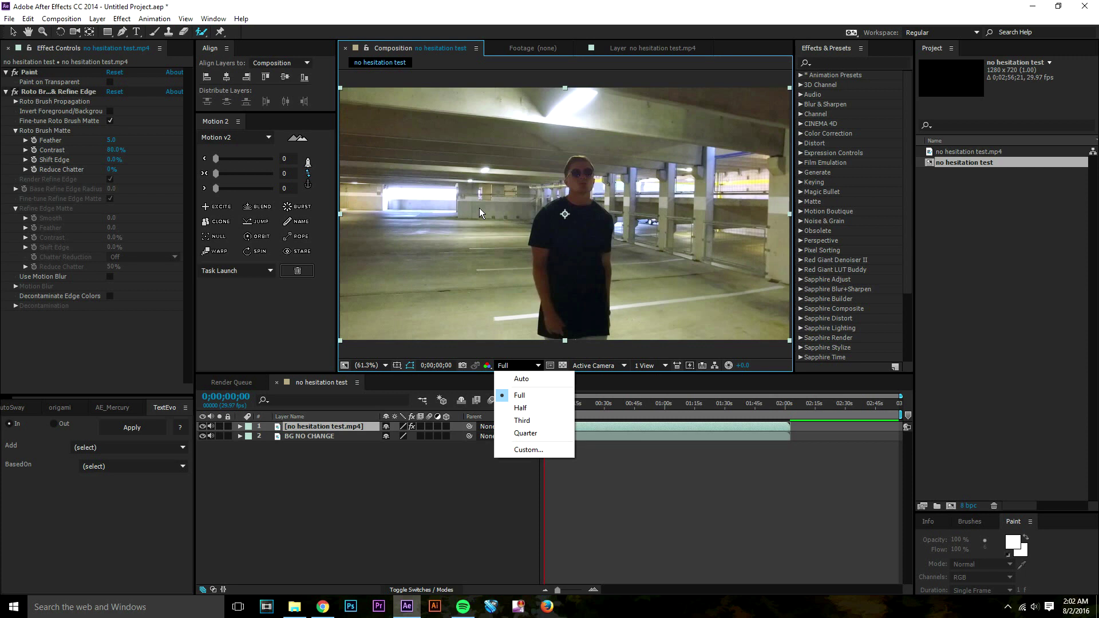
pyautogui.click(544, 397)
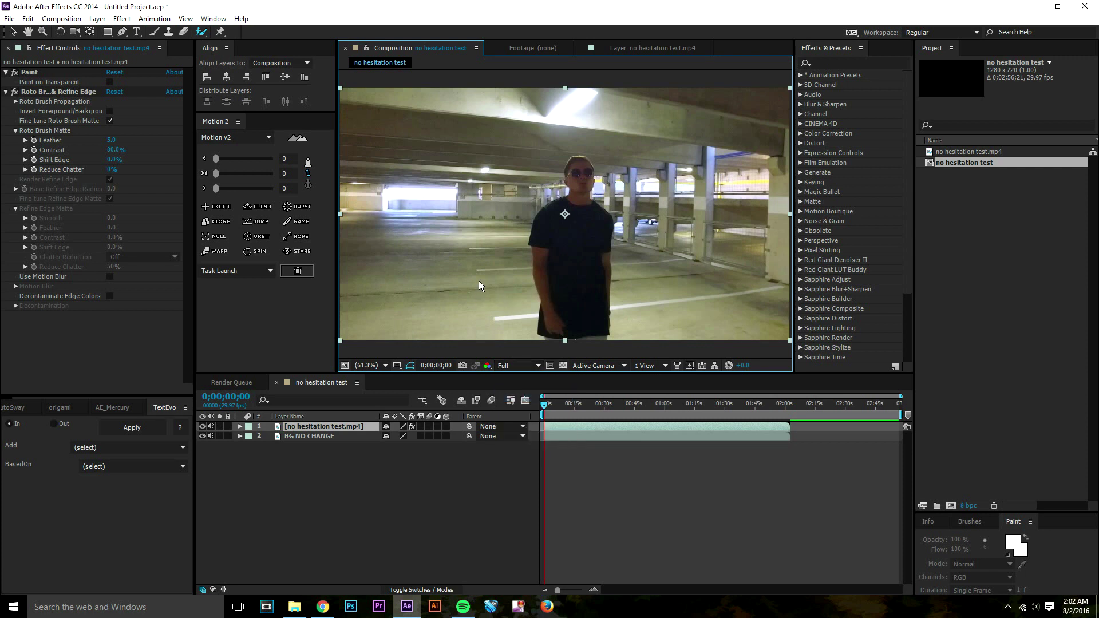
# In the upper layer's Layer view, subtract the garage background and pillar beside the man's neck and shoulder from the Roto Brush selection at 0;00;53;25
pyautogui.click(609, 51)
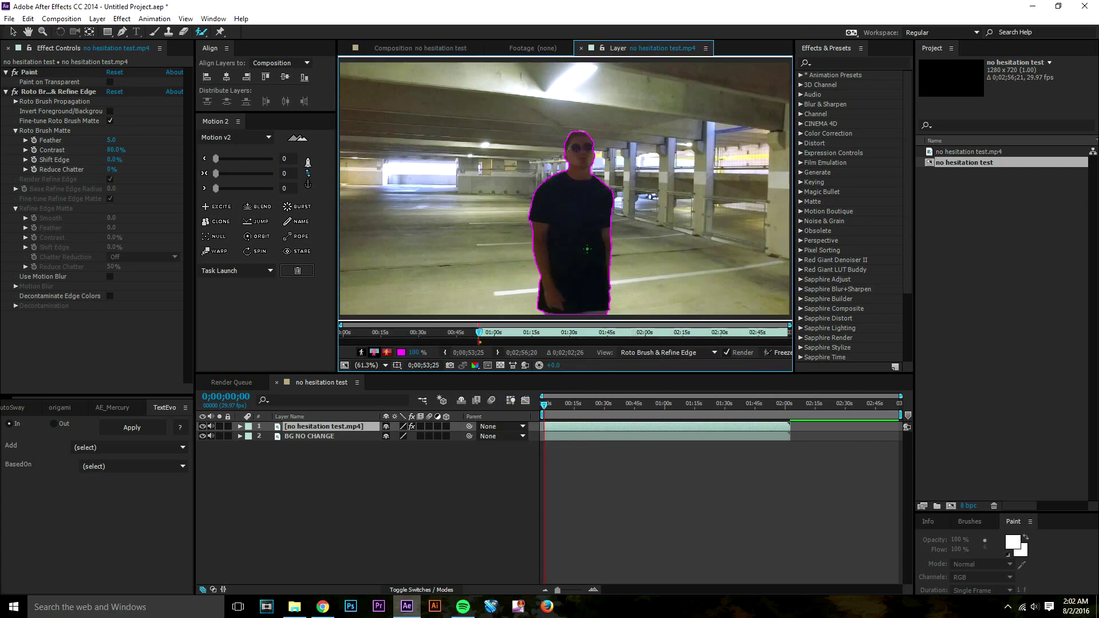
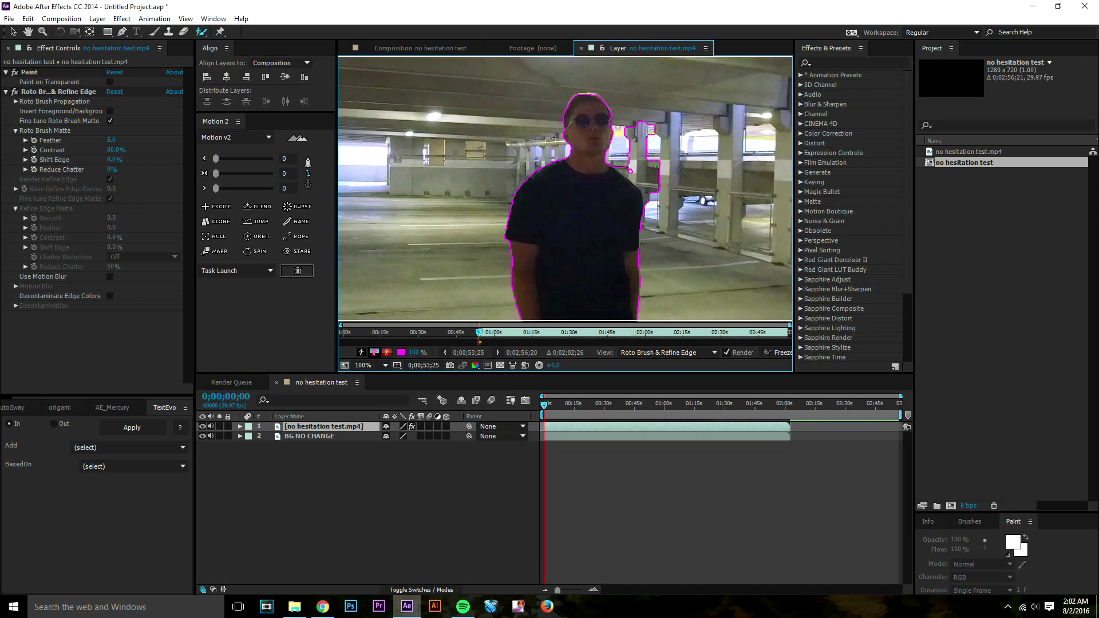
pyautogui.press('.')
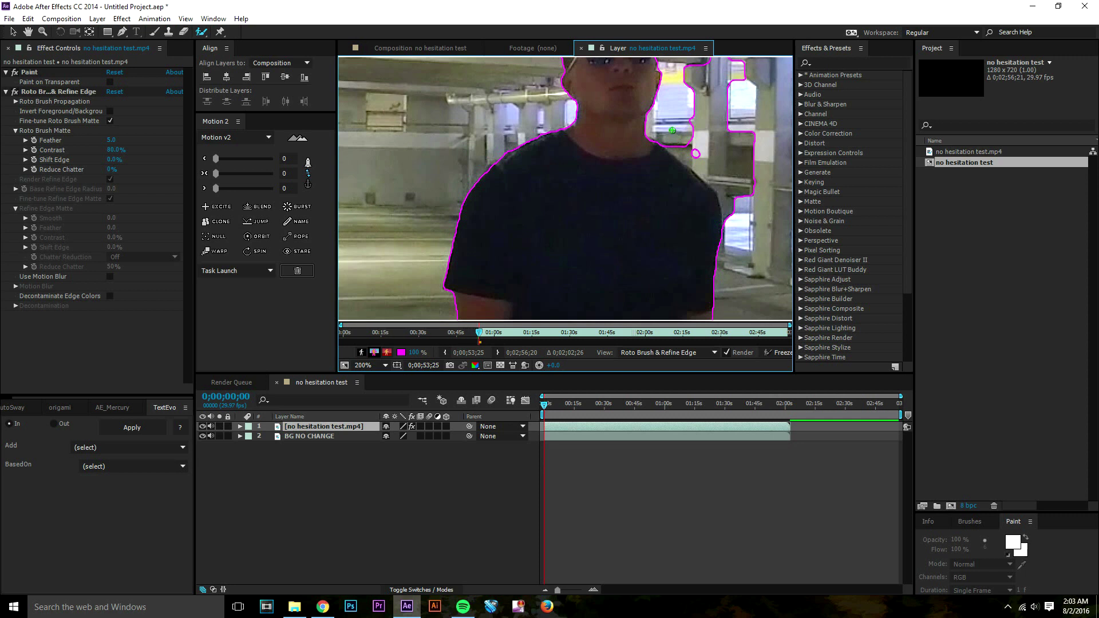
pyautogui.keyDown('alt'); pyautogui.click(674, 136); pyautogui.keyUp('alt')
pyautogui.moveTo(692, 153)
pyautogui.mouseDown()
pyautogui.moveTo(753, 209)
pyautogui.moveTo(681, 135)
pyautogui.moveTo(738, 216)
pyautogui.mouseUp()
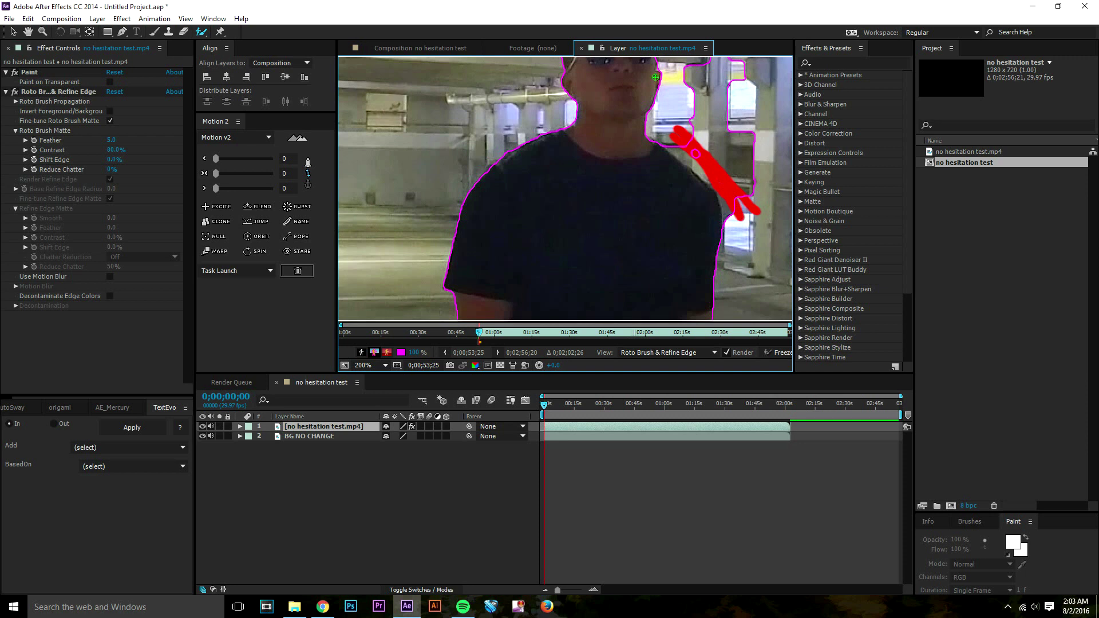
pyautogui.keyDown('alt'); pyautogui.click(694, 165); pyautogui.keyUp('alt')
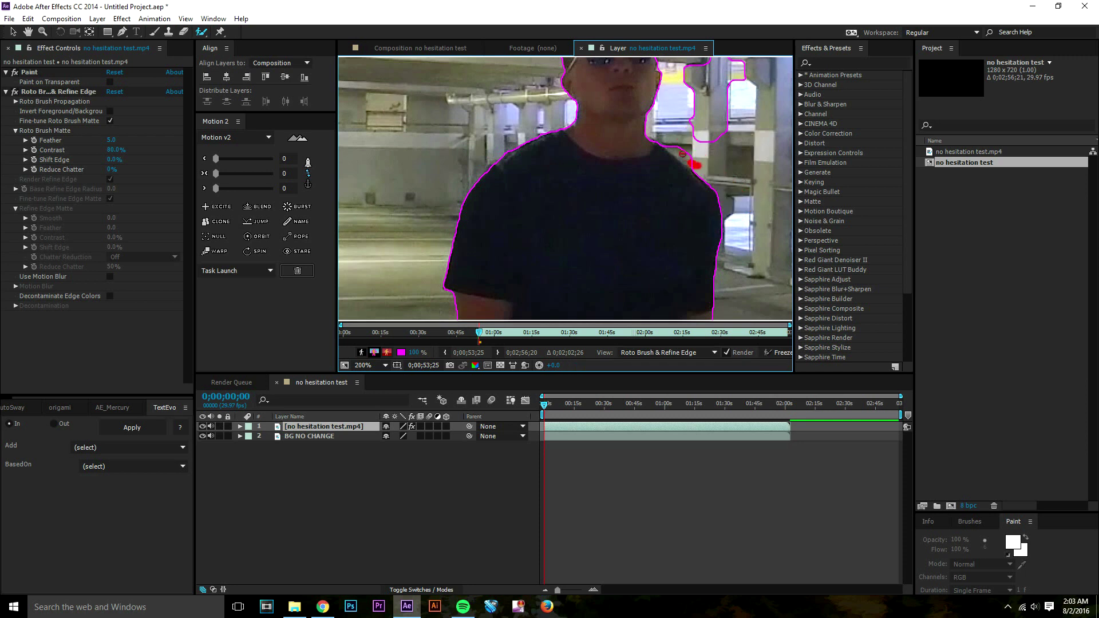
pyautogui.press(',')
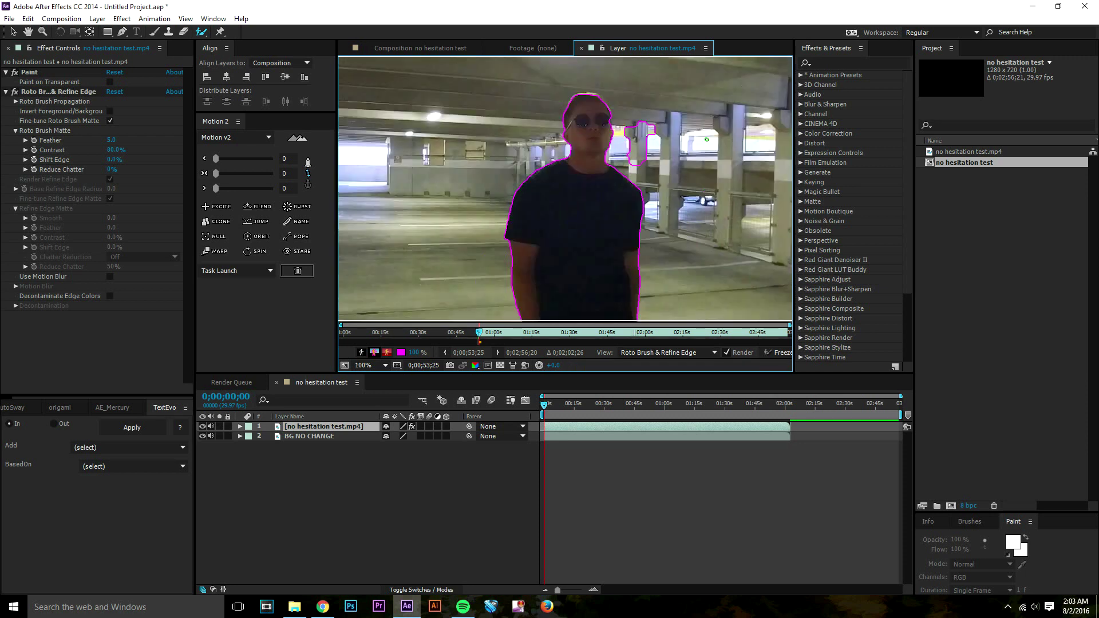
pyautogui.moveTo(653, 166)
pyautogui.mouseDown()
pyautogui.moveTo(644, 114)
pyautogui.moveTo(627, 123)
pyautogui.moveTo(642, 160)
pyautogui.mouseUp()
pyautogui.moveTo(677, 187); pyautogui.dragTo(667, 178)
pyautogui.moveTo(667, 178); pyautogui.dragTo(667, 176)
# Step through the frames after the base frame and examine the roto outline around the man's body and hands at 0;00;53;26
pyautogui.scroll(2, 482, 343)
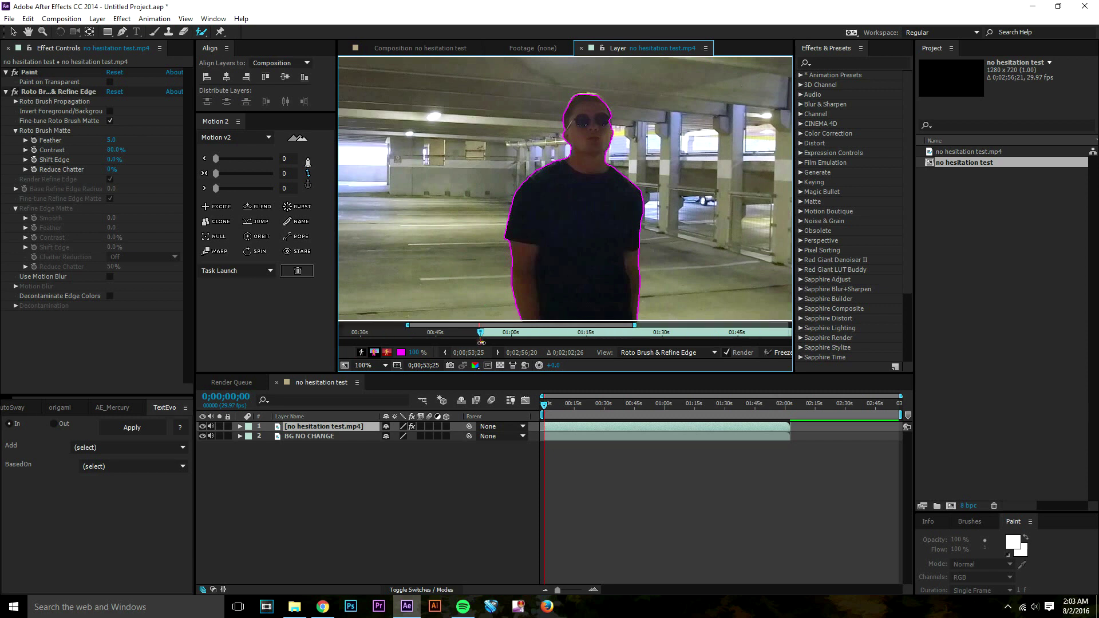
pyautogui.scroll(2, 481, 342)
pyautogui.scroll(2, 485, 343)
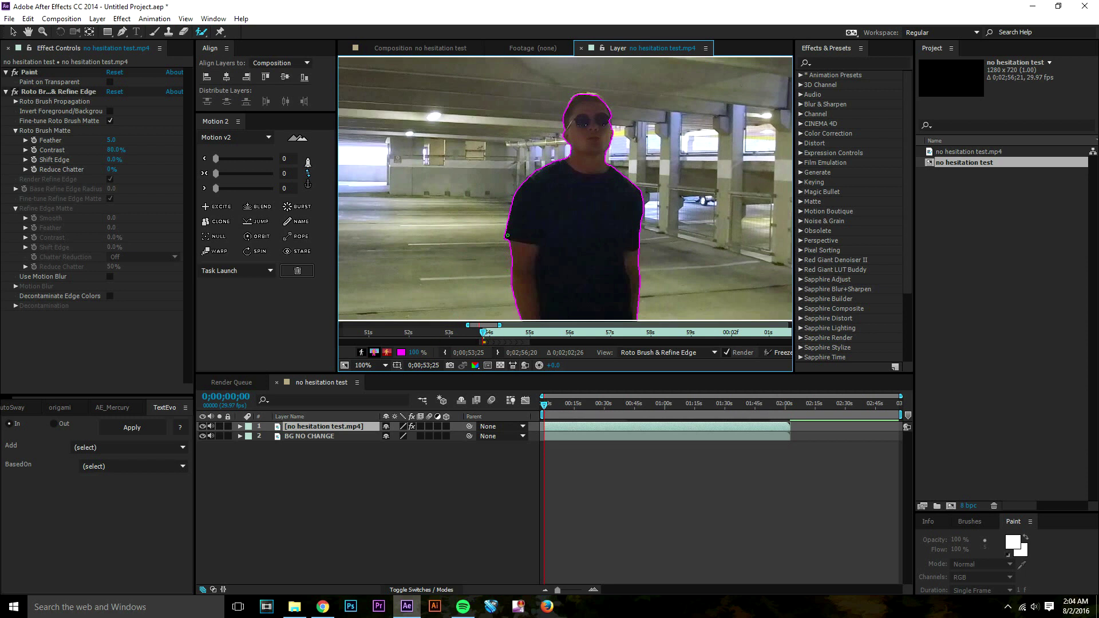
pyautogui.scroll(-1, 507, 235)
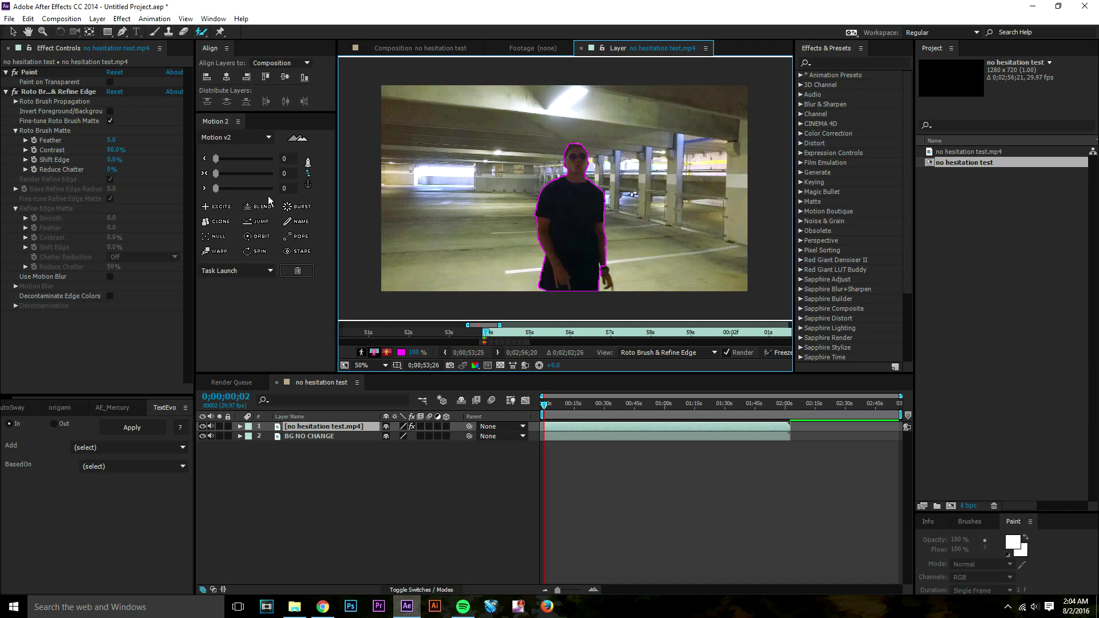
pyautogui.press('pageup')
pyautogui.press('.')
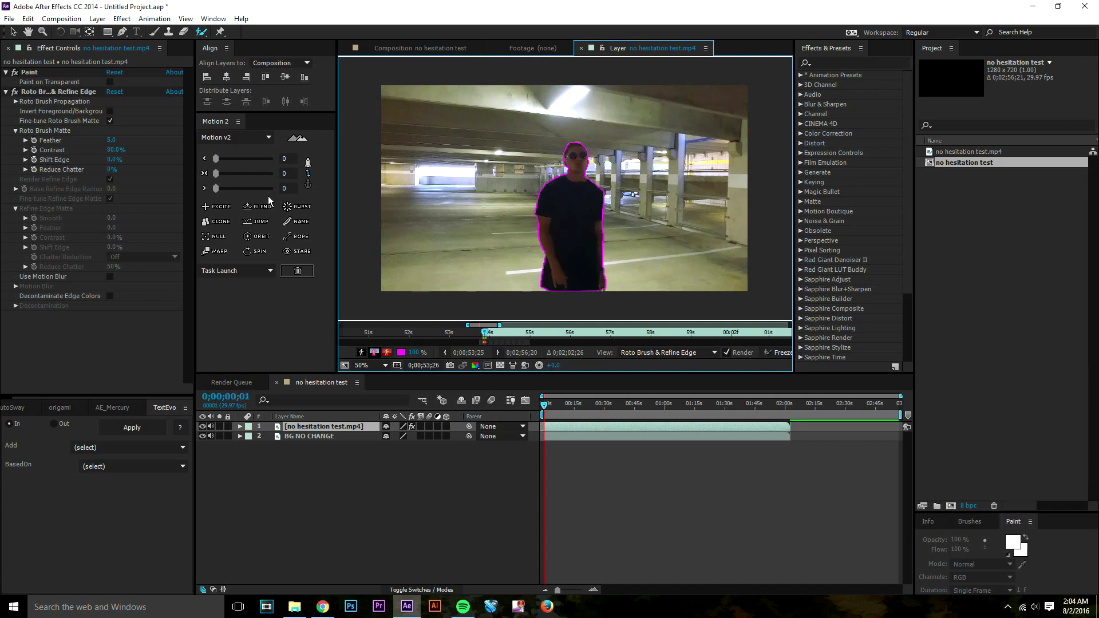
pyautogui.press('.')
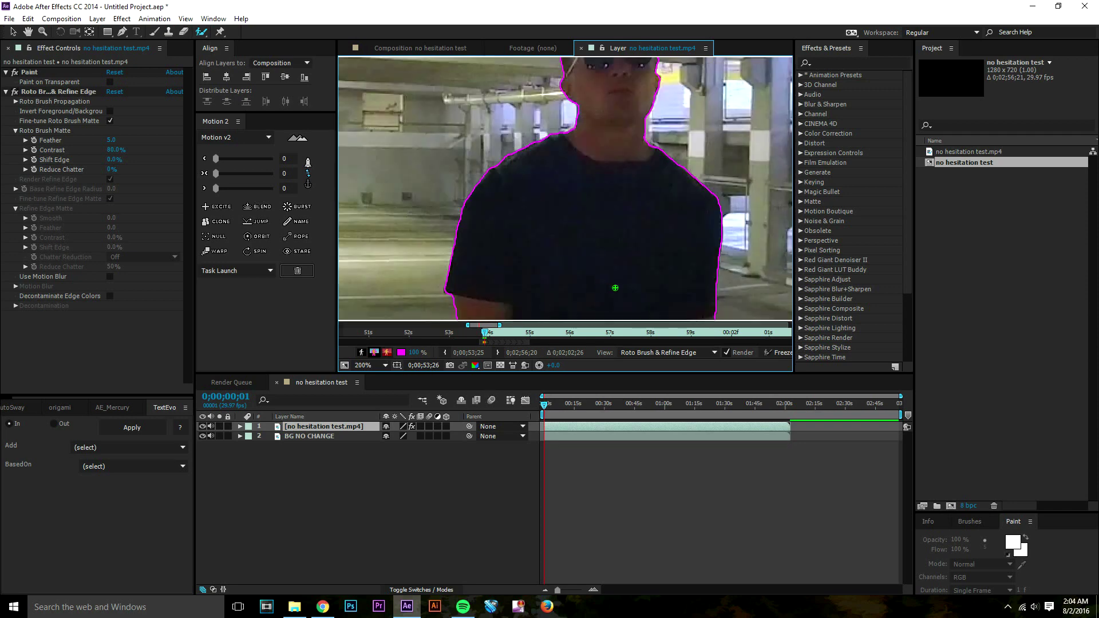
pyautogui.moveTo(613, 287)
pyautogui.mouseDown()
pyautogui.moveTo(596, 216)
pyautogui.moveTo(523, 128)
pyautogui.moveTo(589, 124)
pyautogui.moveTo(596, 167)
pyautogui.moveTo(608, 154)
pyautogui.mouseUp()
pyautogui.moveTo(605, 263); pyautogui.dragTo(602, 282)
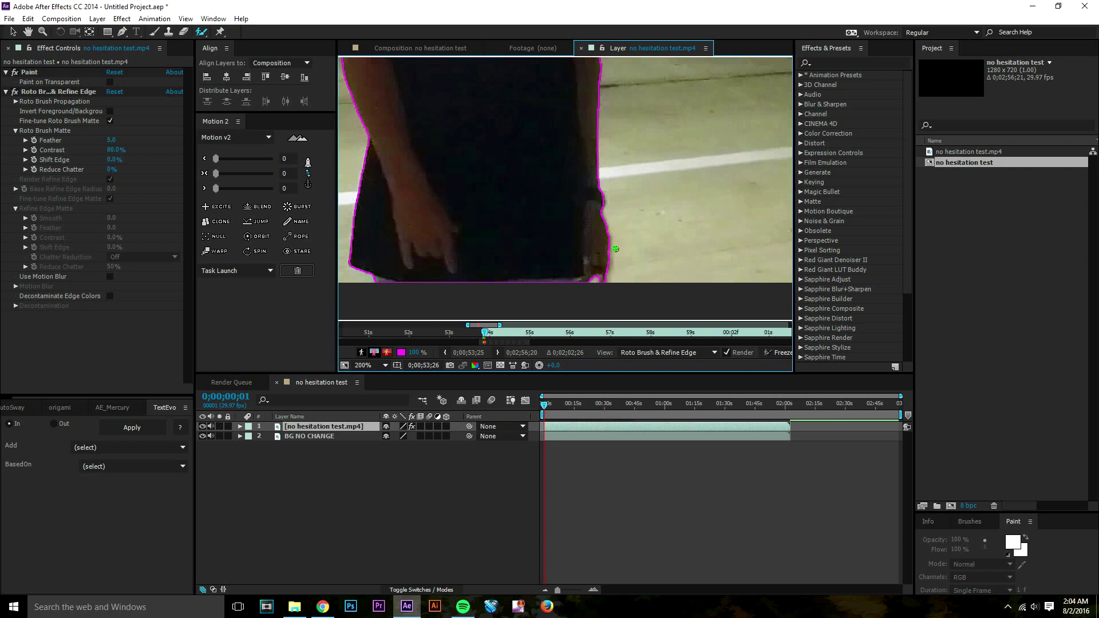
# At 0;00;53;27, add the man's watch hand to the Roto Brush foreground and subtract the narrow gap between that arm and his shirt
pyautogui.scroll(-1, 562, 256)
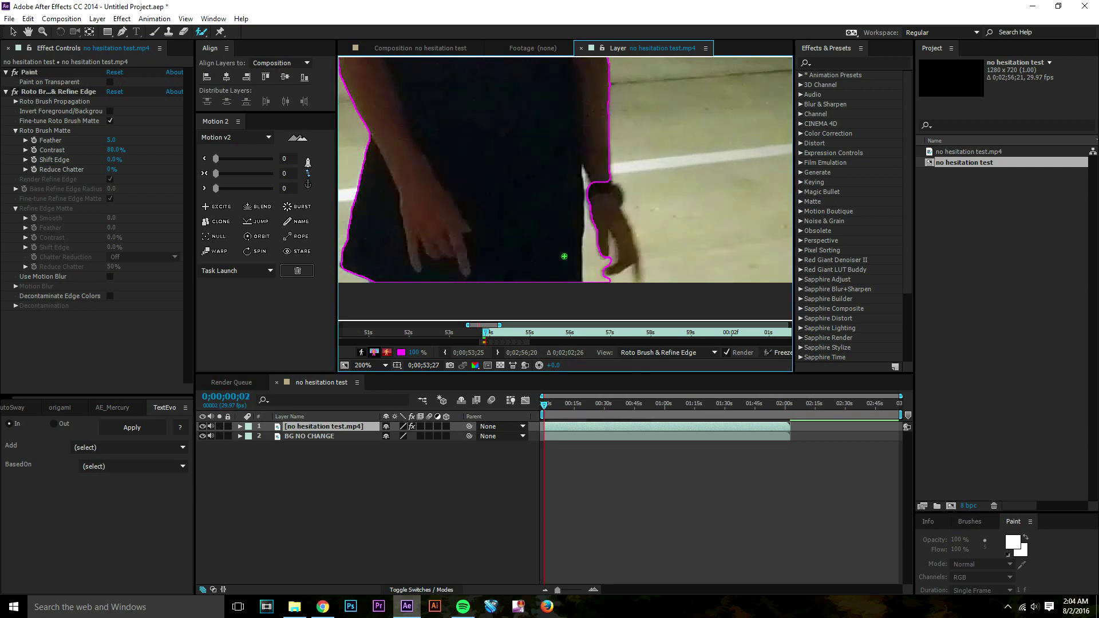
pyautogui.moveTo(586, 192)
pyautogui.mouseDown()
pyautogui.moveTo(594, 223)
pyautogui.moveTo(580, 187)
pyautogui.moveTo(582, 245)
pyautogui.mouseUp()
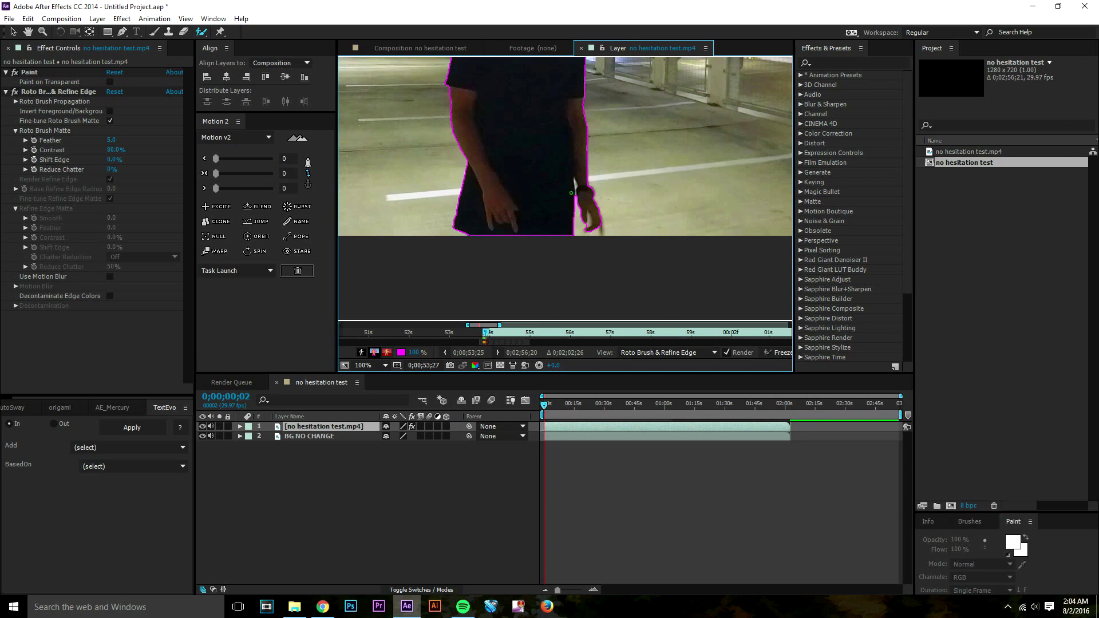
pyautogui.scroll(4, 574, 187)
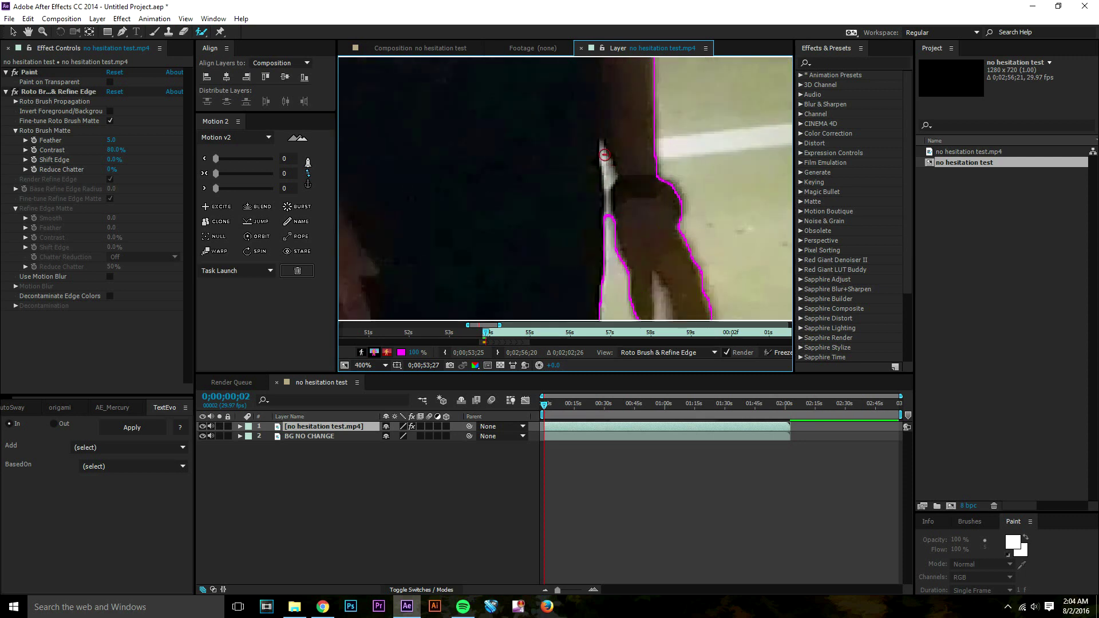
pyautogui.moveTo(602, 150); pyautogui.dragTo(608, 175)
pyautogui.scroll(-4, 512, 150)
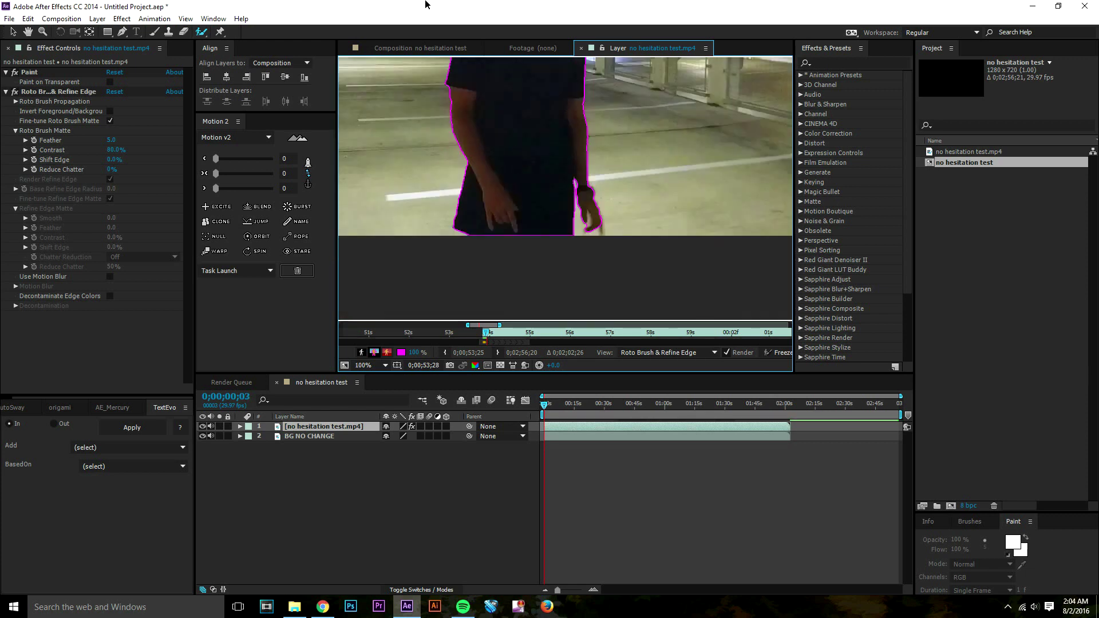
# At 0;00;53;28, subtract the background between the fingers of the watch hand and in the gap between that arm and the shirt
pyautogui.moveTo(602, 162); pyautogui.dragTo(597, 130)
pyautogui.scroll(1, 628, 256)
pyautogui.moveTo(628, 255); pyautogui.dragTo(564, 142)
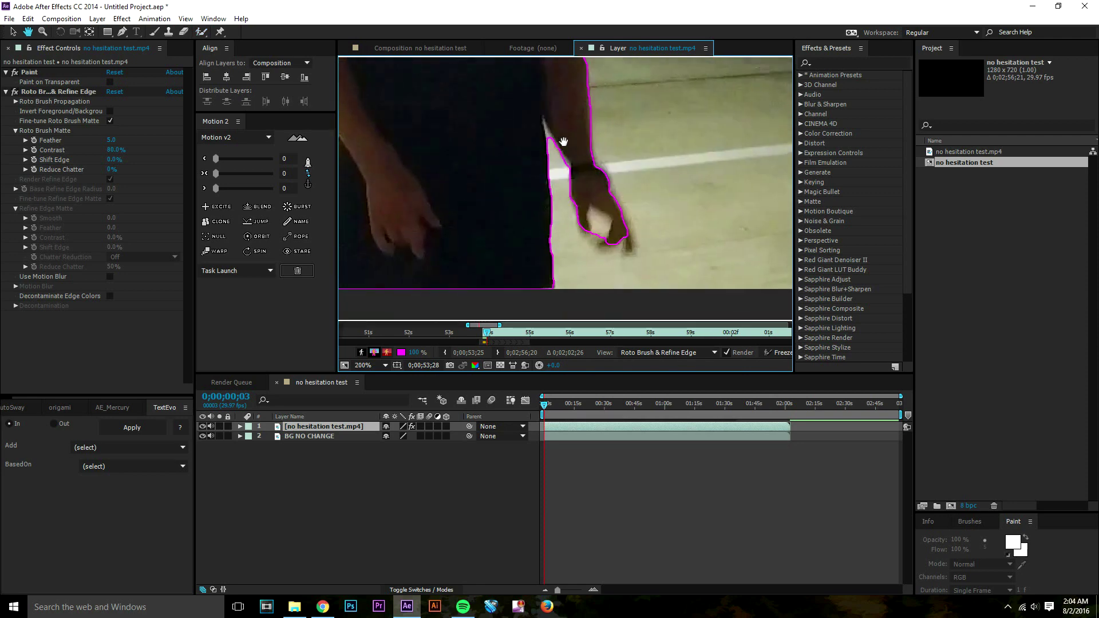
pyautogui.hotkey('alt', 'w')
pyautogui.moveTo(594, 245); pyautogui.dragTo(598, 219)
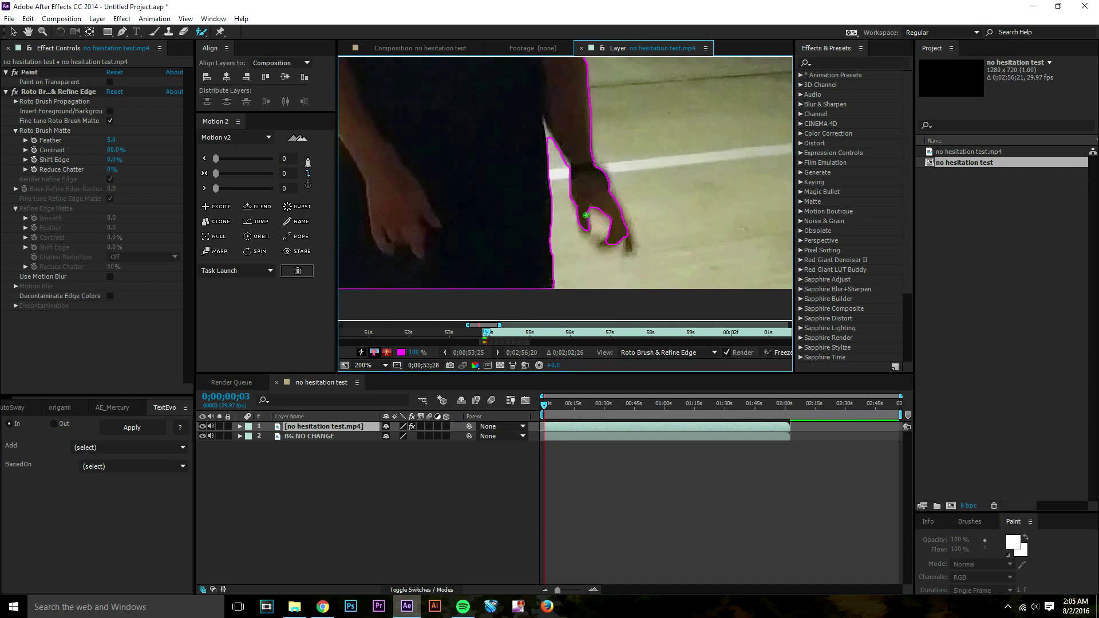
pyautogui.moveTo(553, 154); pyautogui.dragTo(545, 129)
# Refine the roto outline around the watch hand's fingertips with short Roto Brush strokes at 0;00;53;28
pyautogui.moveTo(607, 229)
pyautogui.mouseDown()
pyautogui.moveTo(634, 211)
pyautogui.moveTo(613, 214)
pyautogui.moveTo(605, 241)
pyautogui.moveTo(628, 246)
pyautogui.mouseUp()
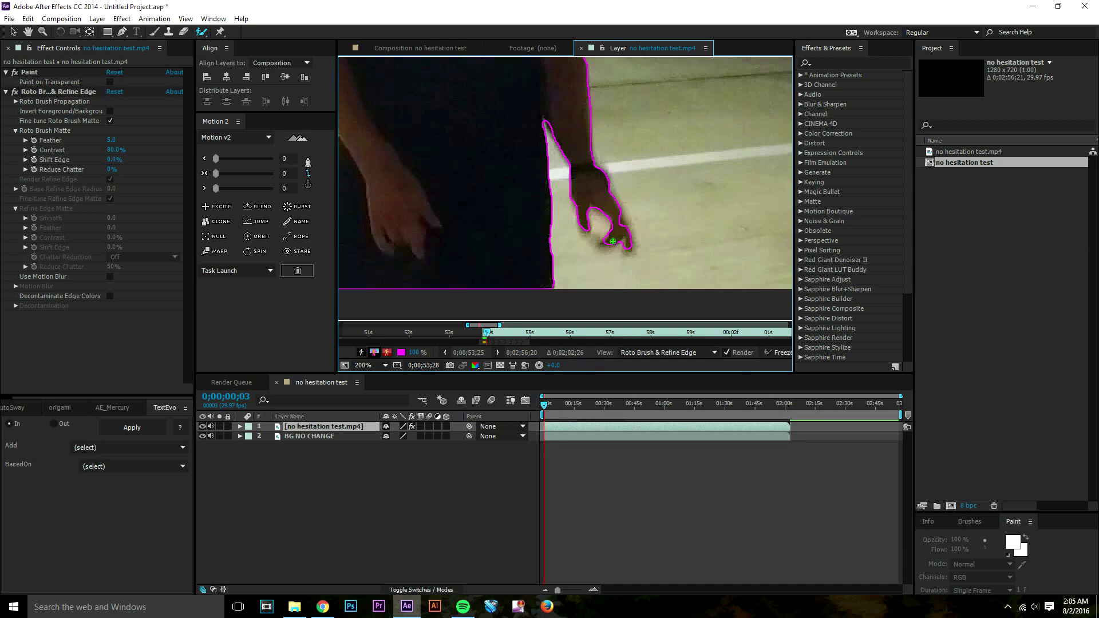
pyautogui.click(610, 239)
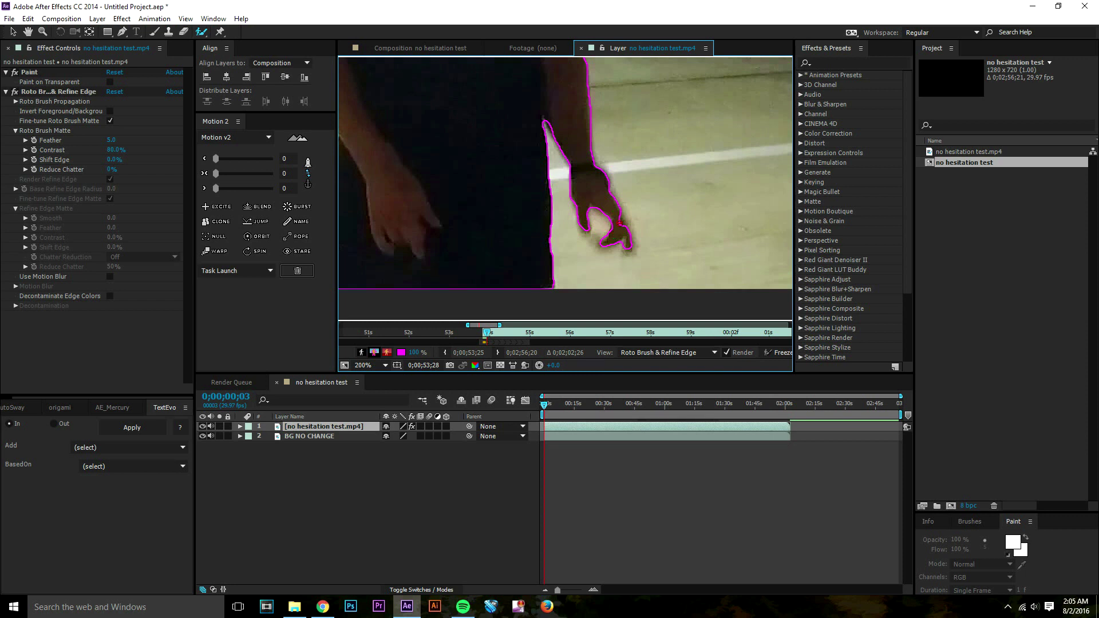
pyautogui.click(621, 222)
pyautogui.press('.')
pyautogui.moveTo(679, 300)
pyautogui.mouseDown()
pyautogui.moveTo(689, 287)
pyautogui.moveTo(692, 303)
pyautogui.mouseUp()
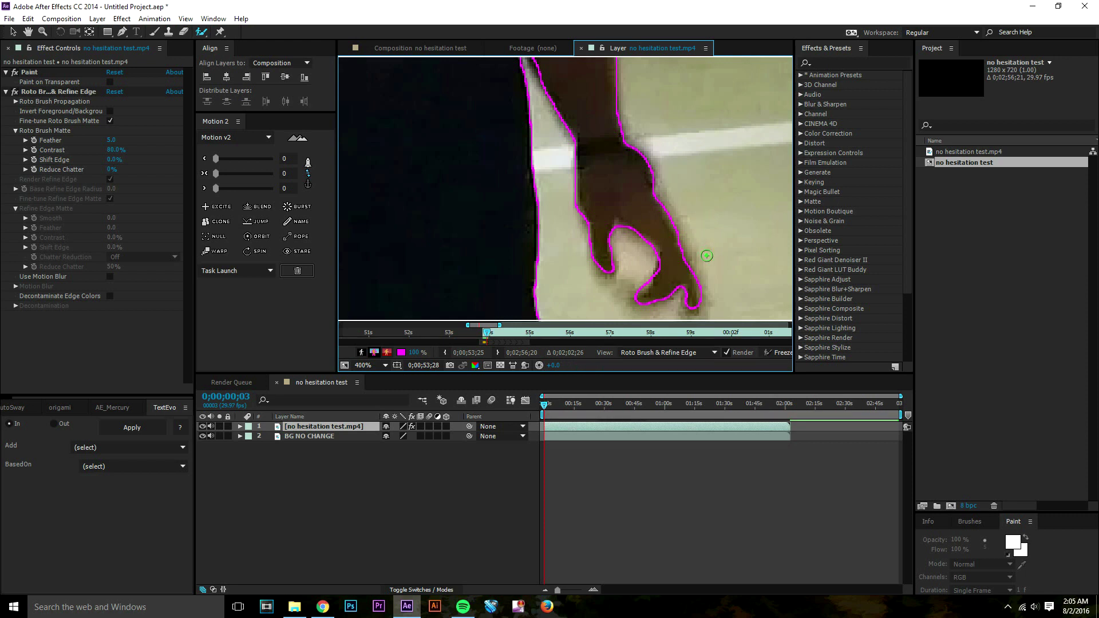
pyautogui.press(',')
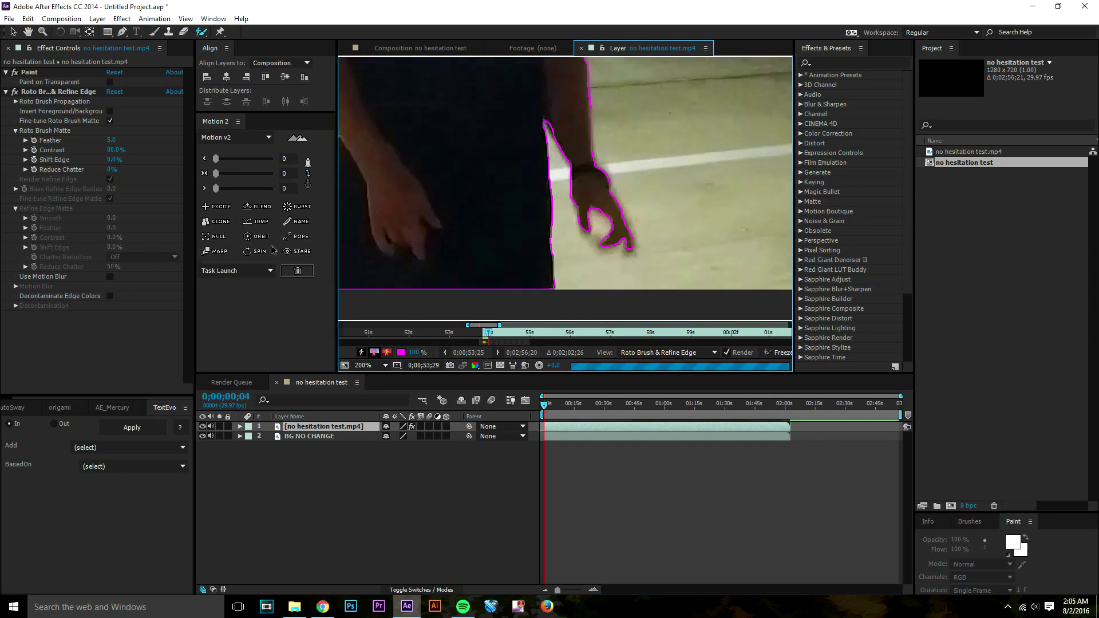
# Advance to 0;00;53;29 and subtract the small background gap between the man's other arm and his shirt
pyautogui.press('pagedown')
pyautogui.scroll(-2, 537, 149)
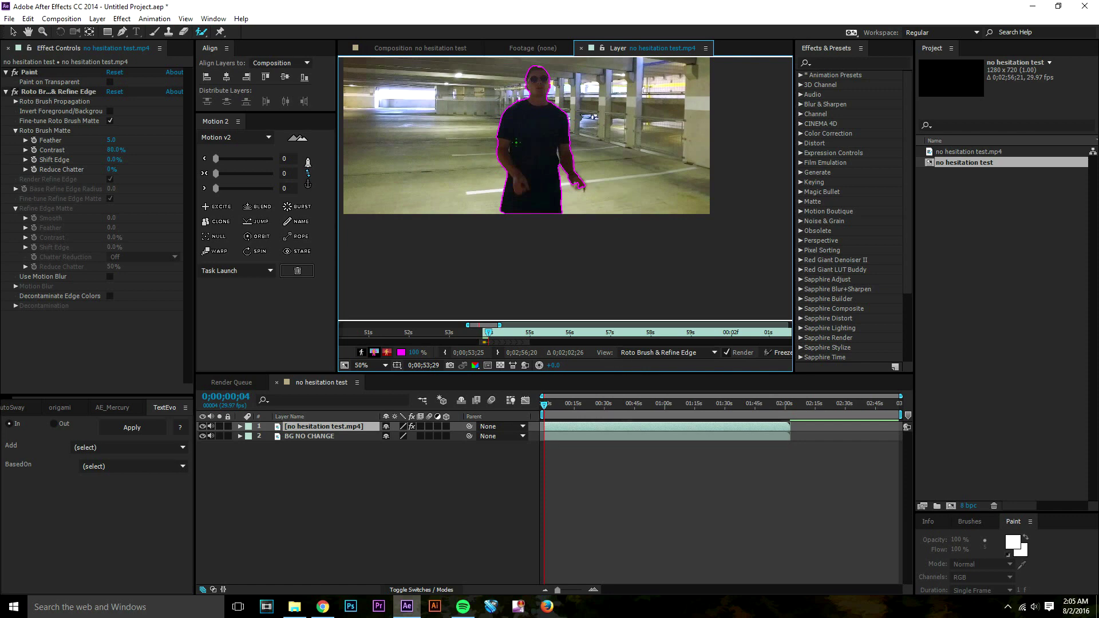
pyautogui.scroll(2, 516, 141)
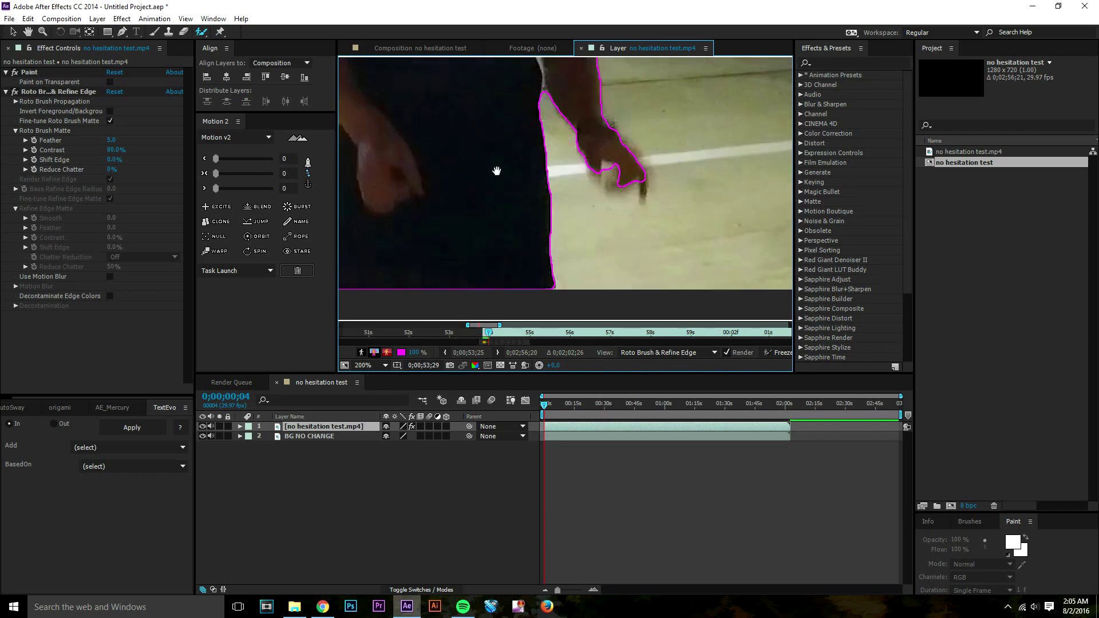
pyautogui.scroll(2, 496, 171)
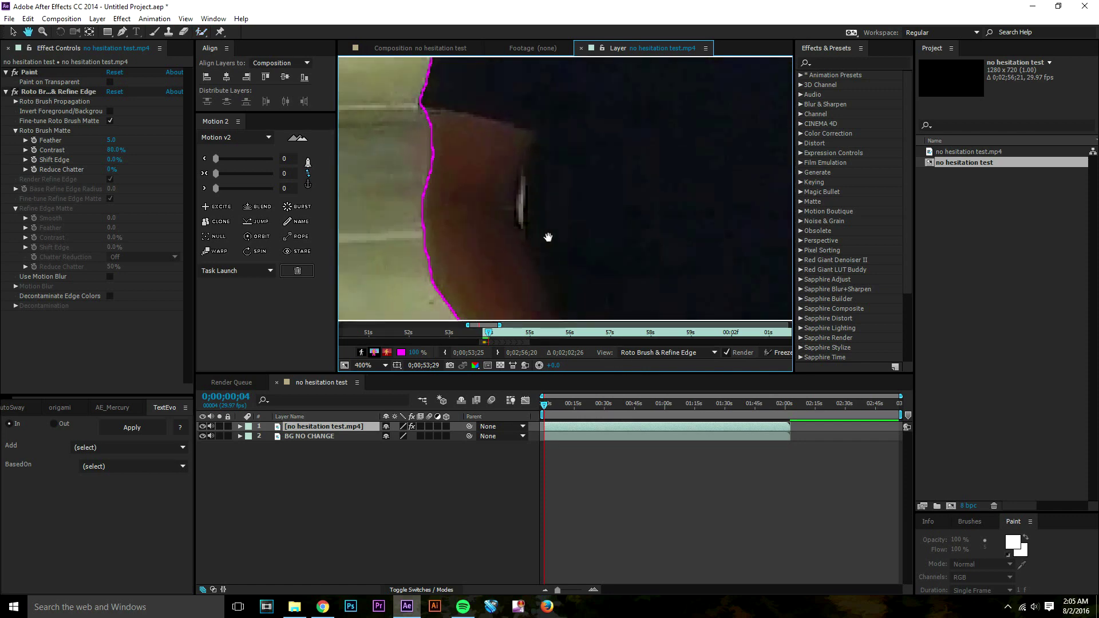
pyautogui.moveTo(522, 222); pyautogui.dragTo(522, 180)
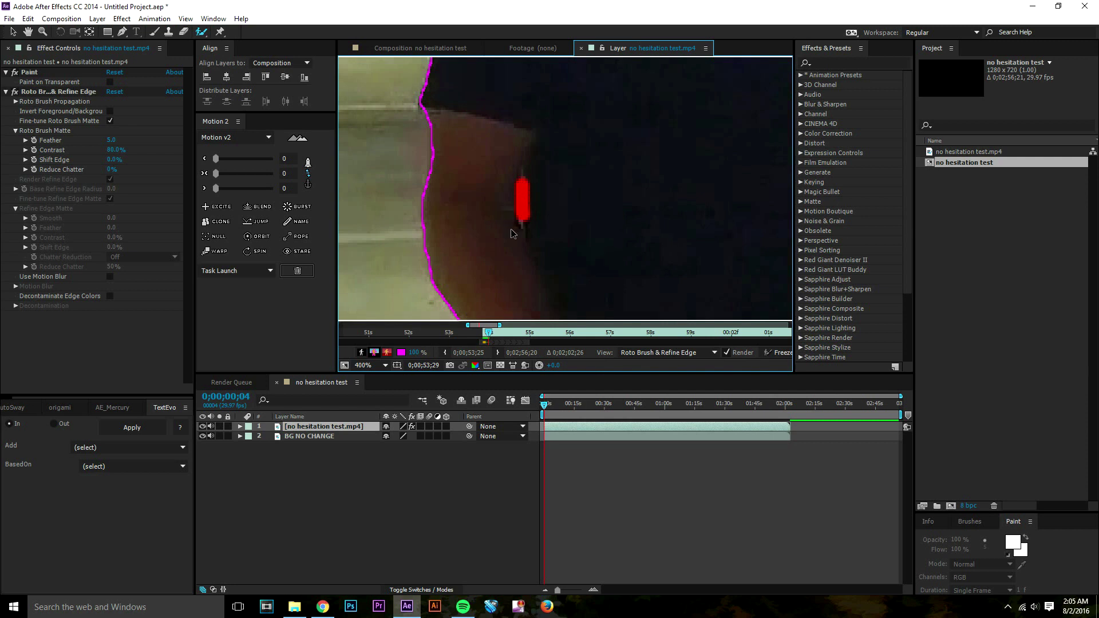
pyautogui.press(',')
pyautogui.press(',')
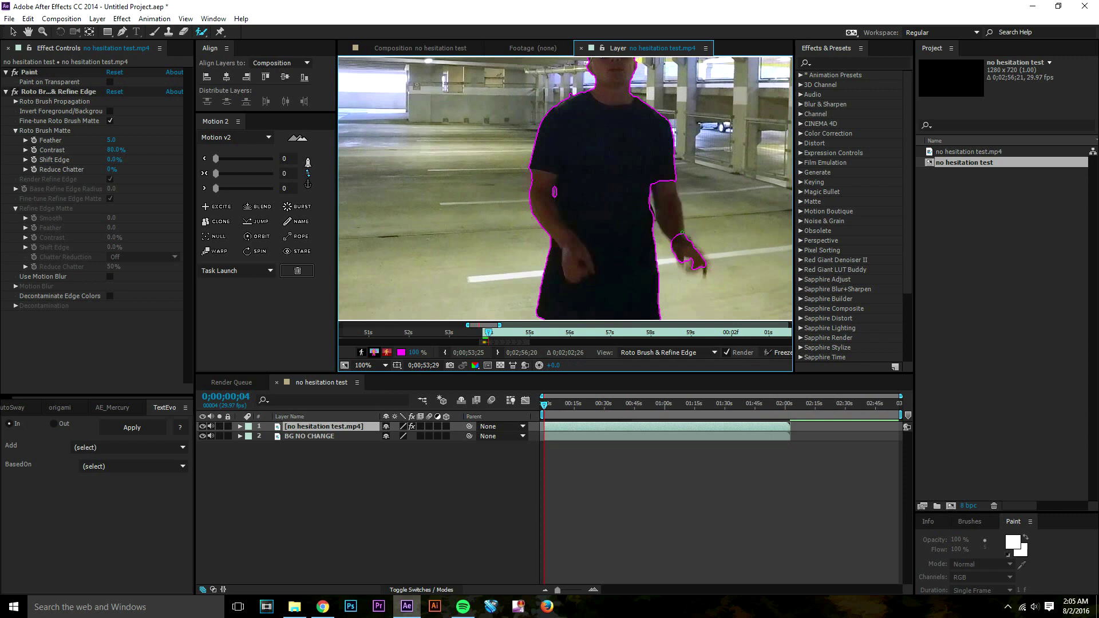
# Add the man's watch-side forearm and hand to the foreground at 0;00;53;29, and touch up the outline between that arm and the shirt
pyautogui.moveTo(680, 247); pyautogui.dragTo(666, 192)
pyautogui.moveTo(680, 245); pyautogui.dragTo(699, 259)
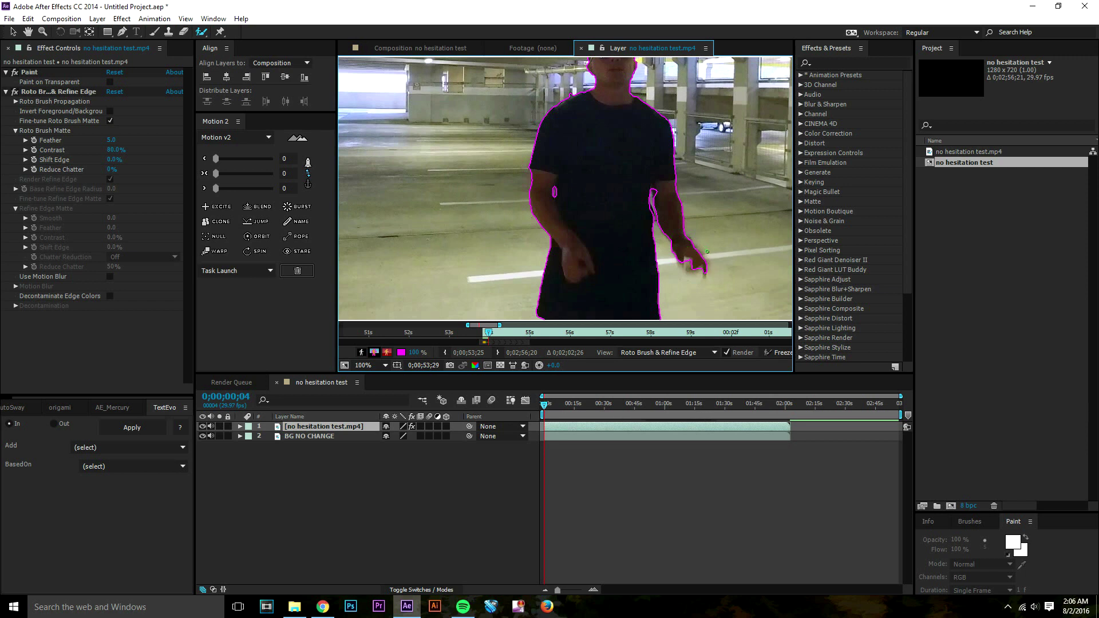
pyautogui.press('.')
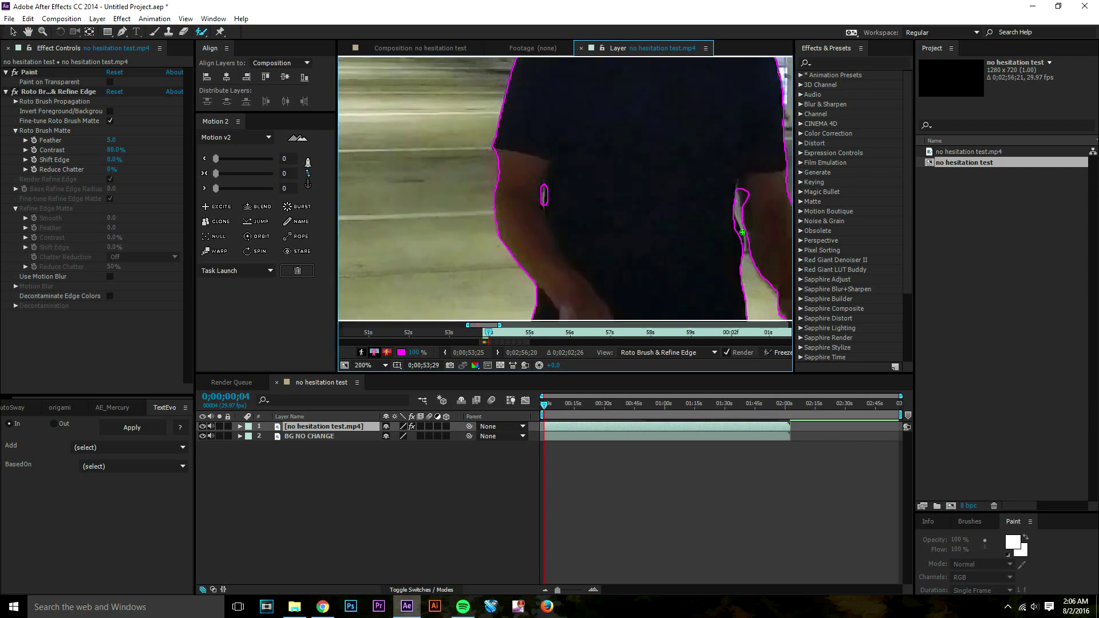
pyautogui.moveTo(742, 236); pyautogui.dragTo(734, 218)
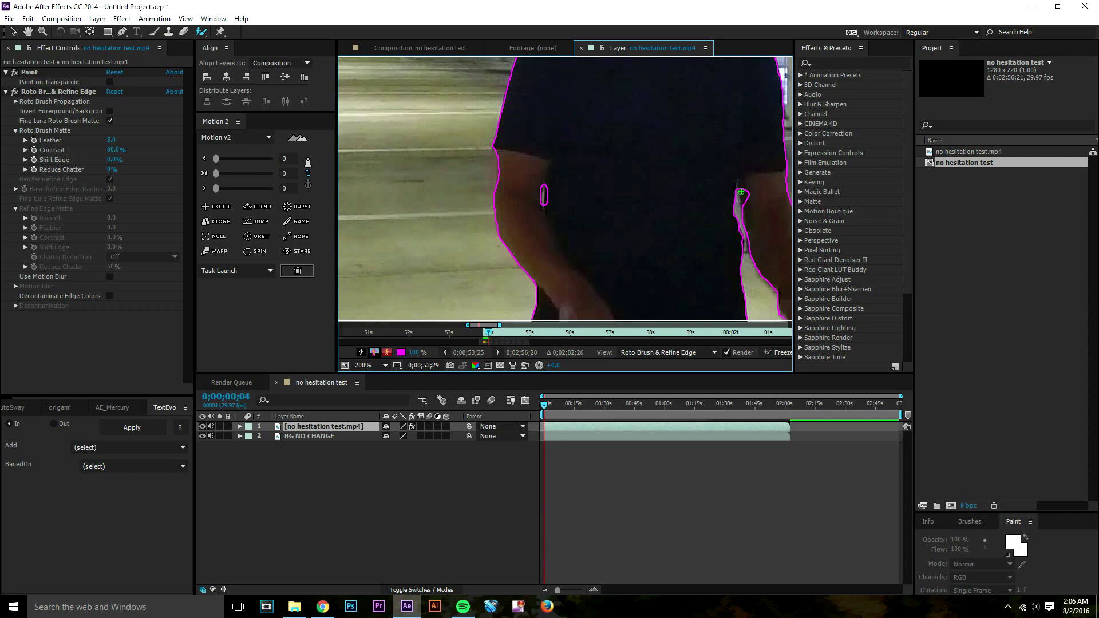
pyautogui.press(',')
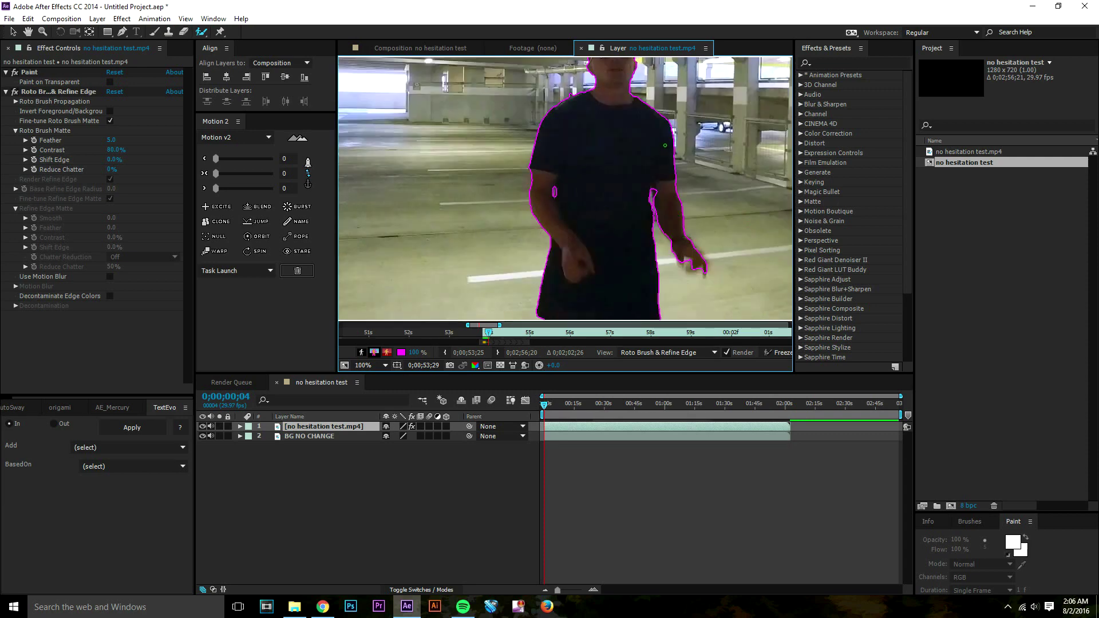
# Examine the Roto Brush span and its propagated frames around 0;00;53;29 in the Layer view's time ruler
pyautogui.press(',')
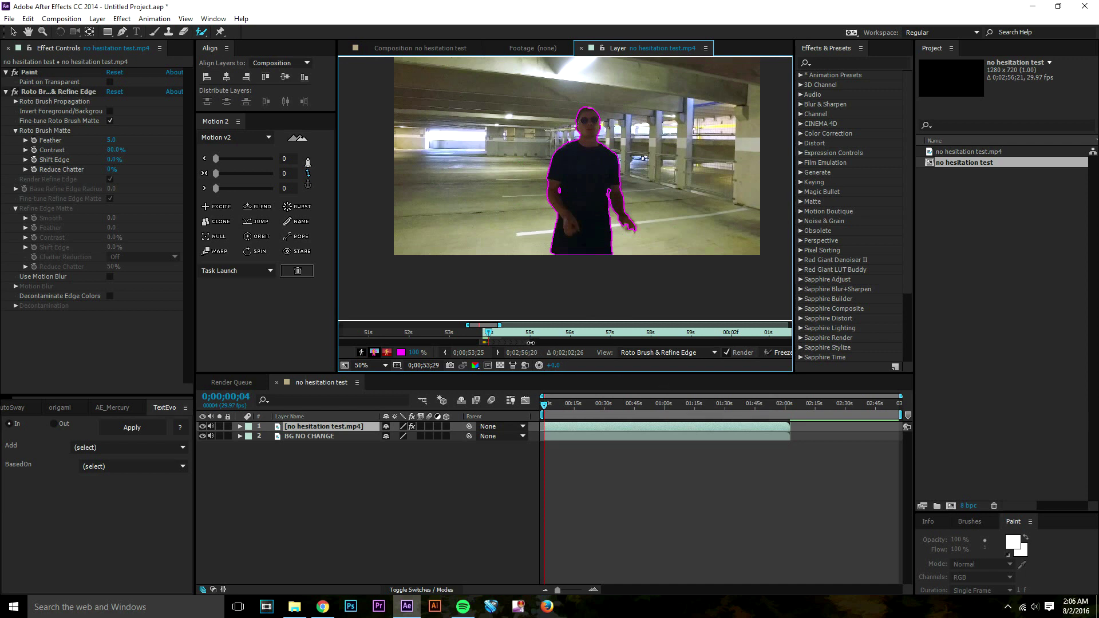
pyautogui.press('=')
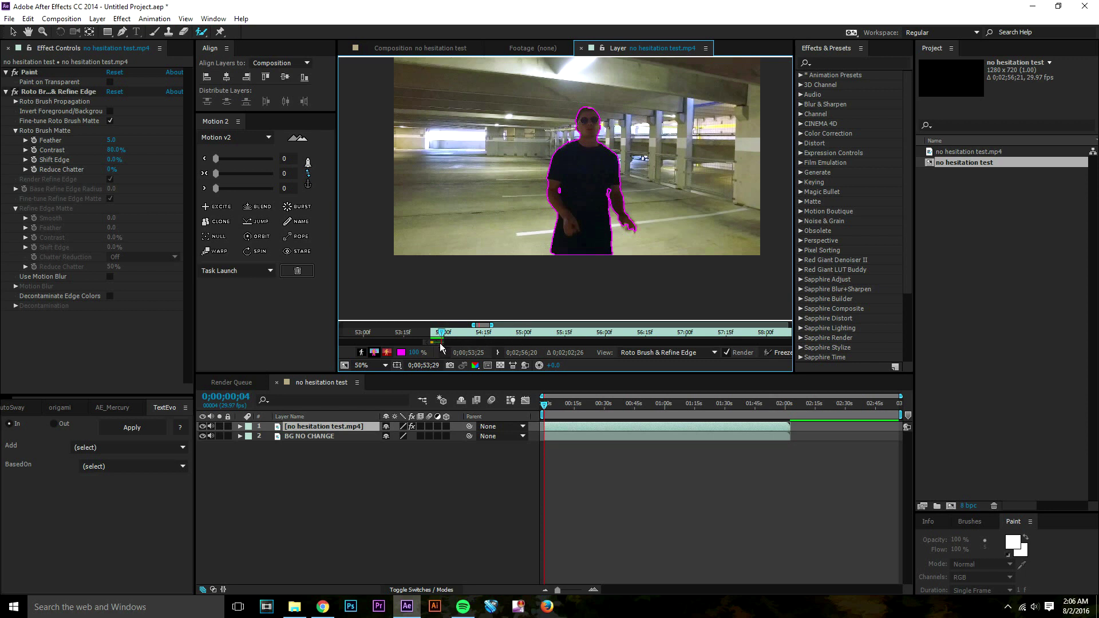
pyautogui.scroll(5, 467, 348)
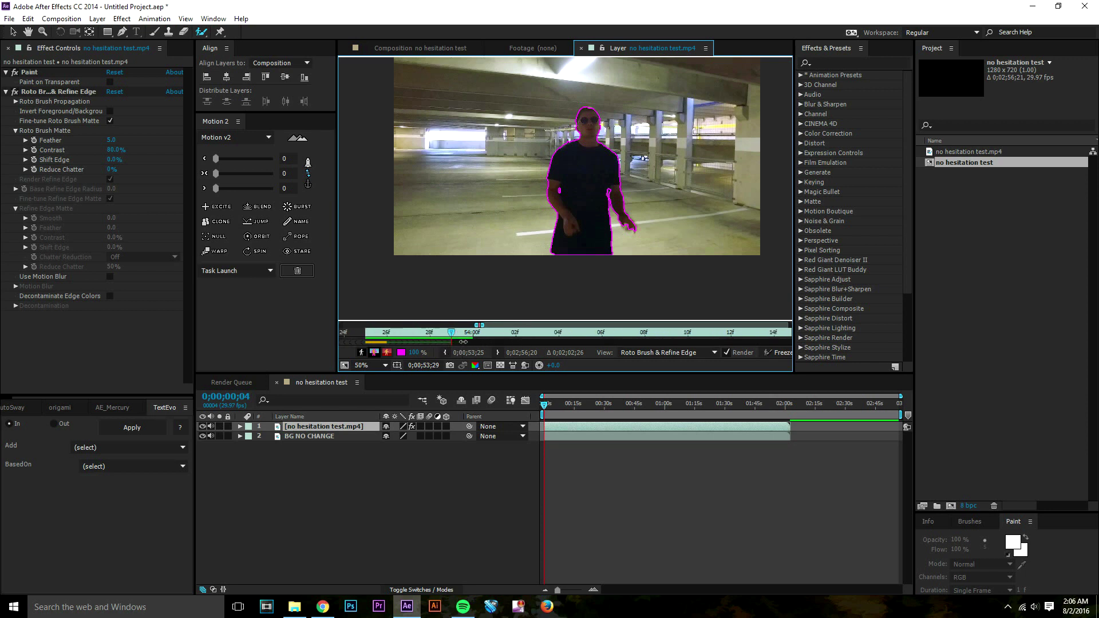
pyautogui.scroll(-2, 631, 335)
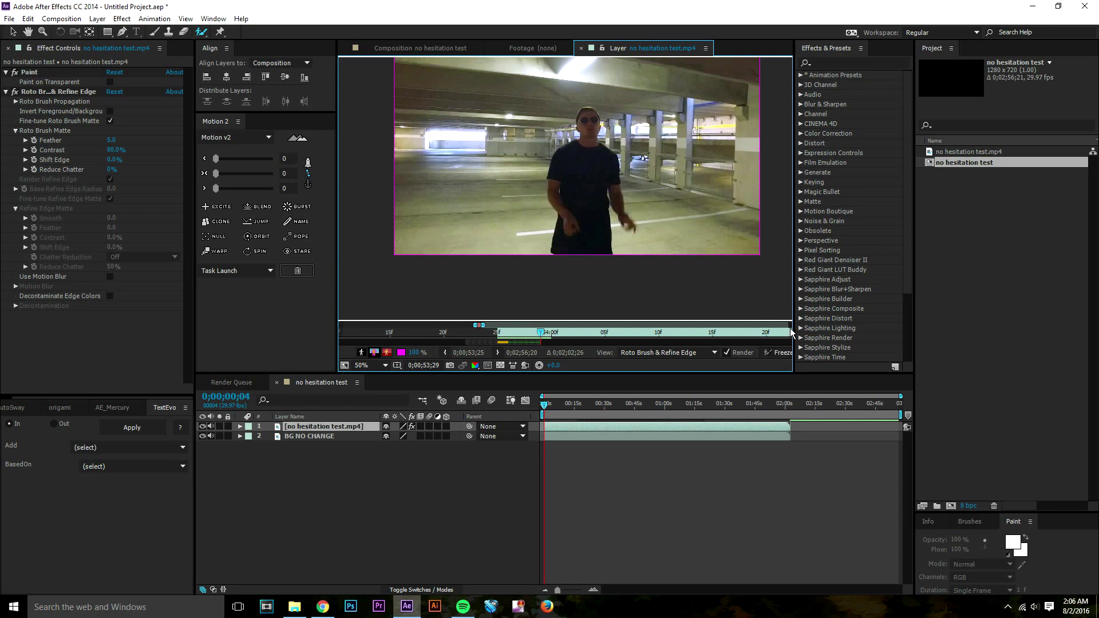
# Go to frame 0;00;53;28 in the Layer view and freeze the Roto Brush & Refine Edge propagation
pyautogui.moveTo(806, 331); pyautogui.dragTo(821, 330)
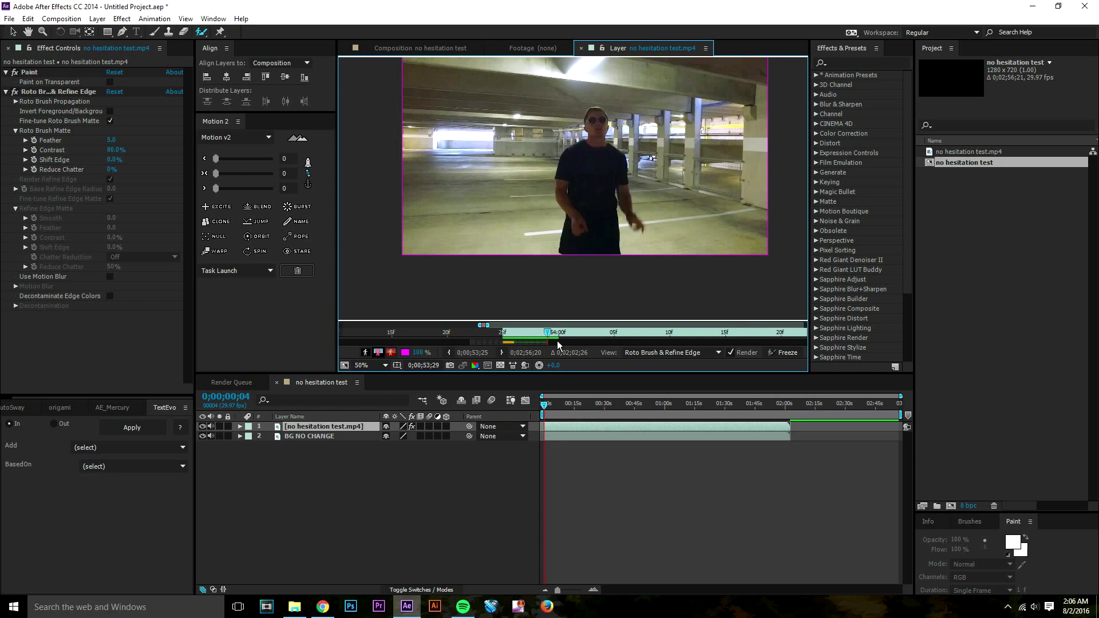
pyautogui.moveTo(540, 337)
pyautogui.mouseDown()
pyautogui.moveTo(518, 337)
pyautogui.moveTo(536, 337)
pyautogui.mouseUp()
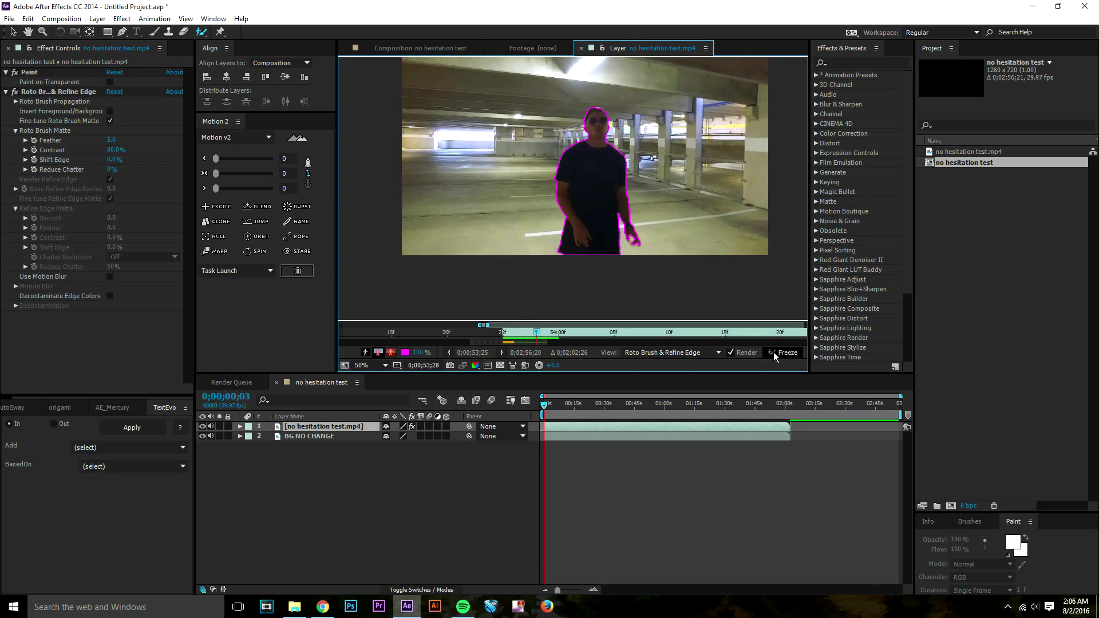
pyautogui.click(774, 352)
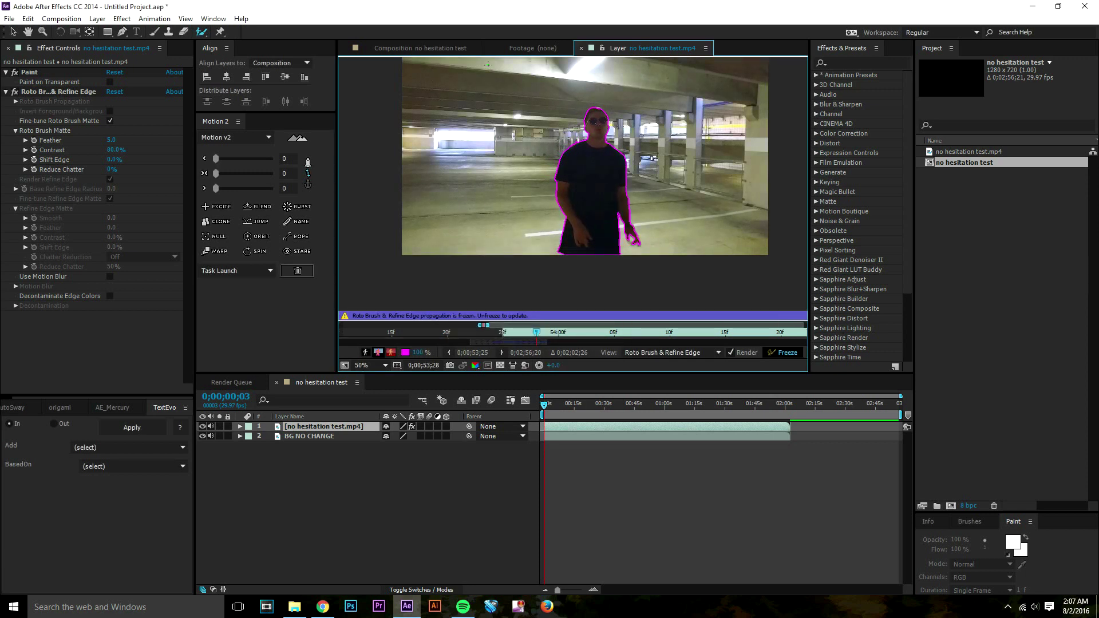
# Compare the frozen cutout in the Composition view with its roto outline in the Layer view
pyautogui.click(431, 46)
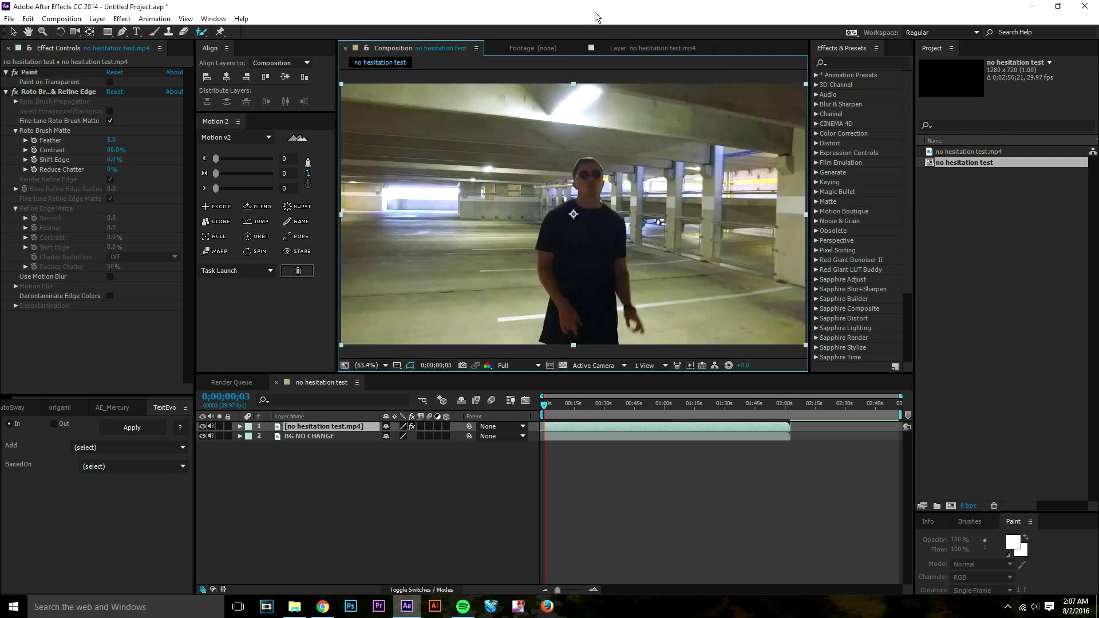
pyautogui.click(605, 47)
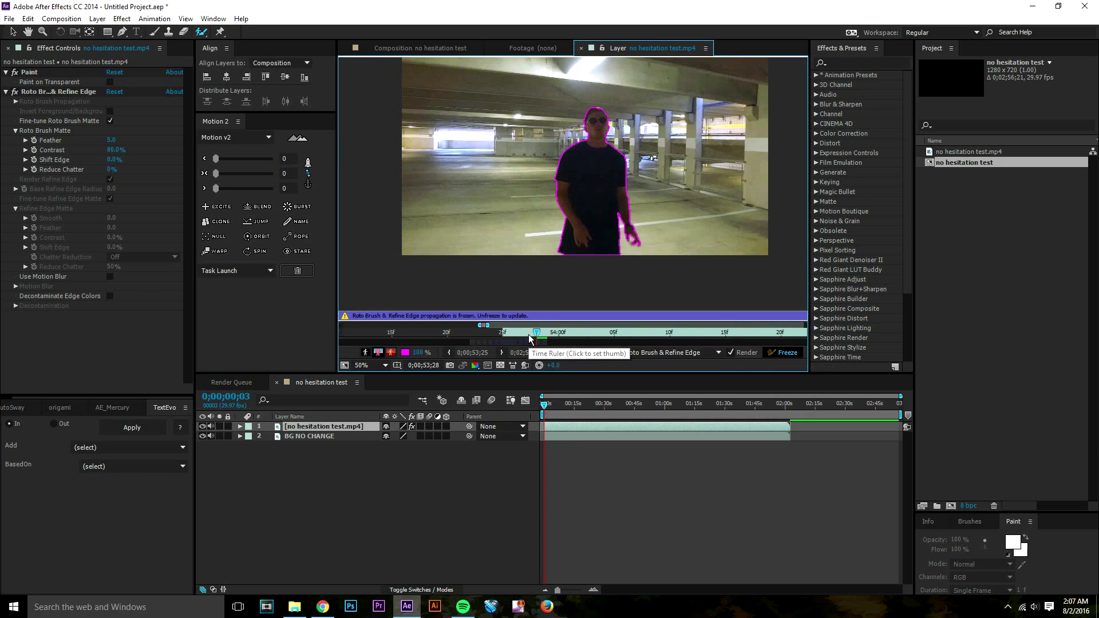
pyautogui.moveTo(576, 182); pyautogui.dragTo(609, 155)
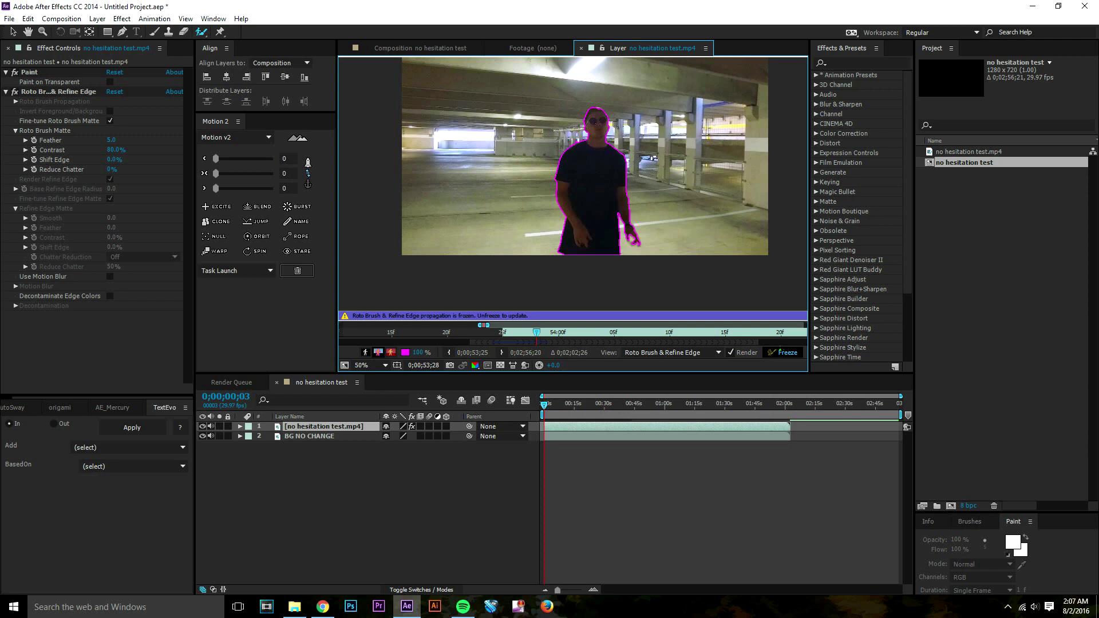
# Add a text layer reading "COOL!" in the composition, starting beside the man and overlapping his torso
pyautogui.click(433, 48)
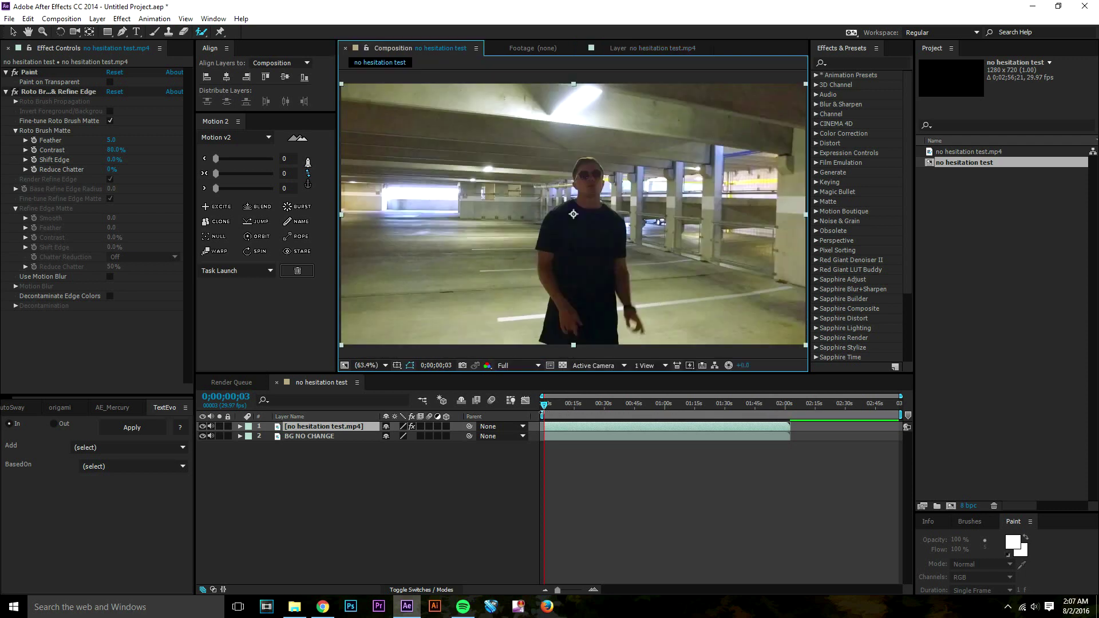
pyautogui.scroll(4, 640, 434)
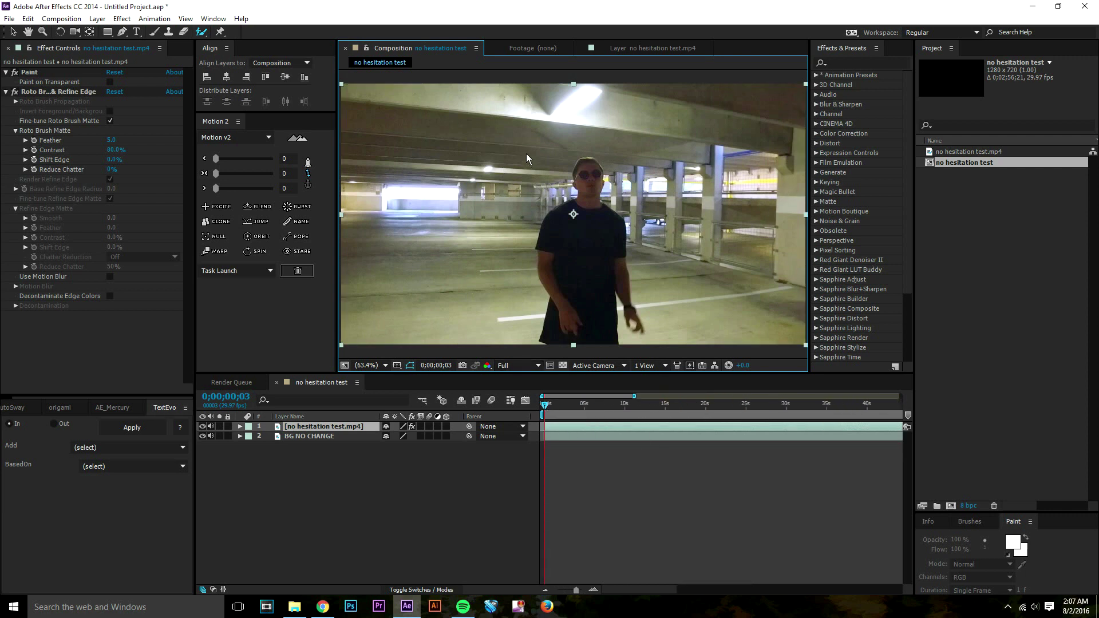
pyautogui.click(137, 31)
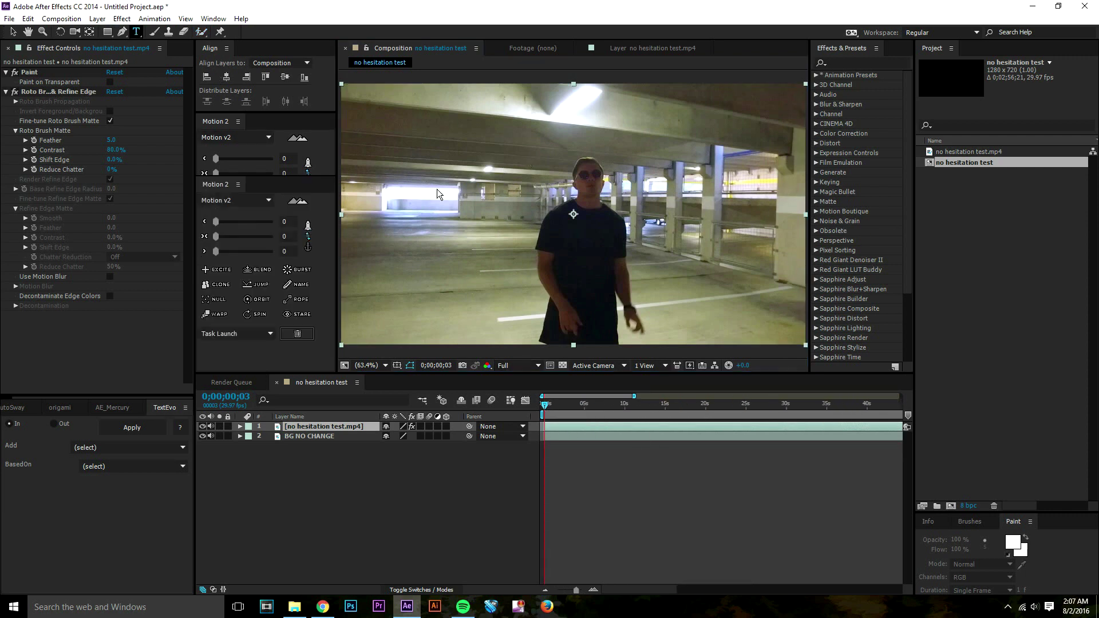
pyautogui.click(506, 241)
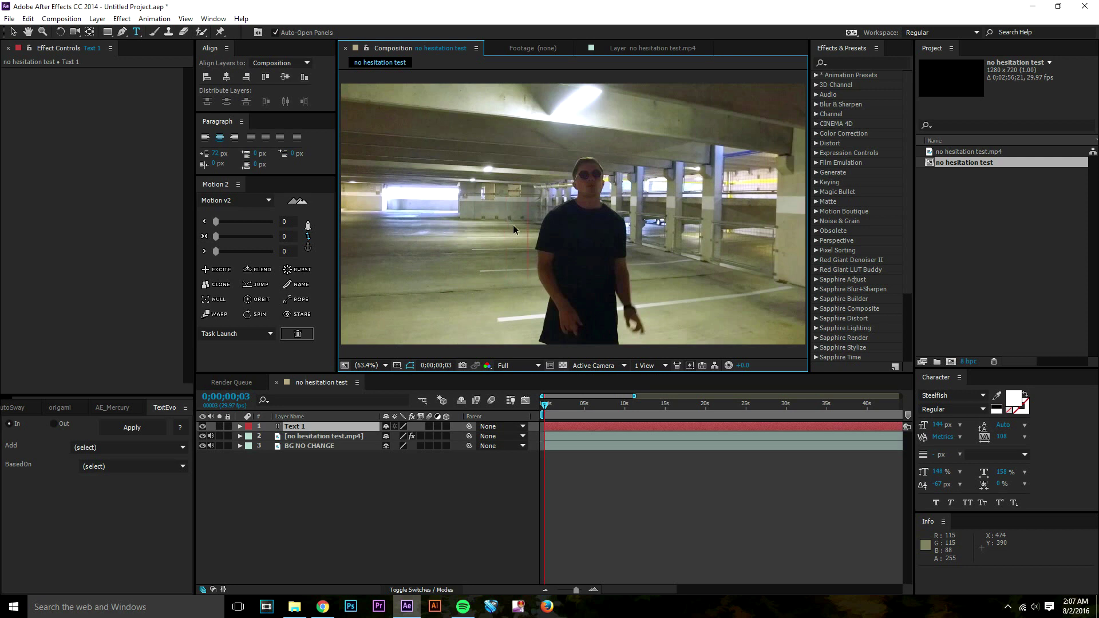
pyautogui.write('COOL!')
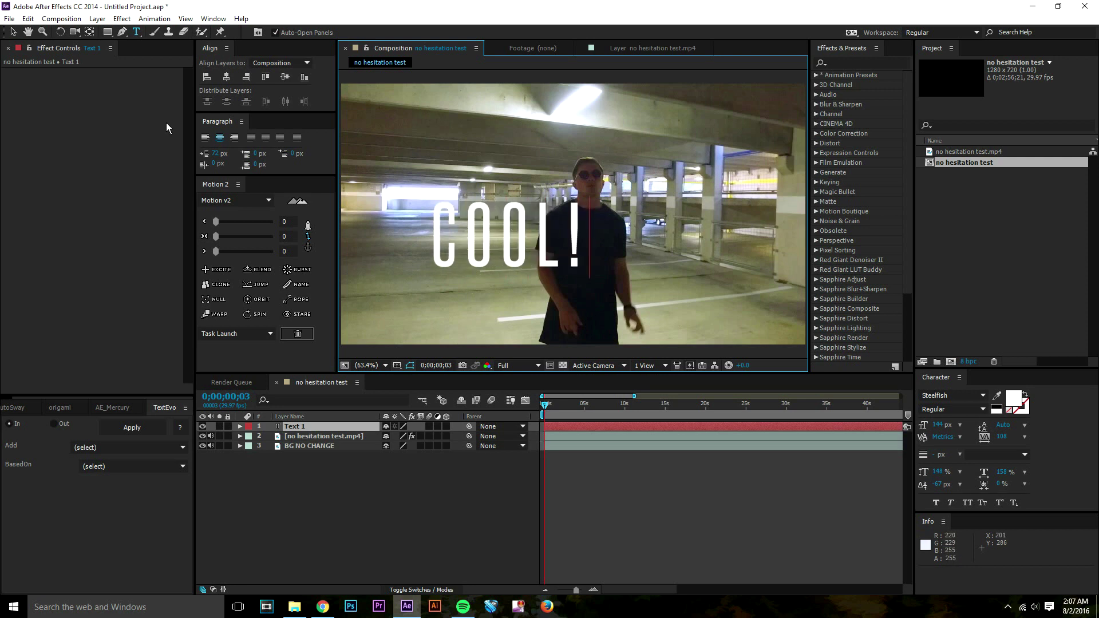
pyautogui.click(13, 31)
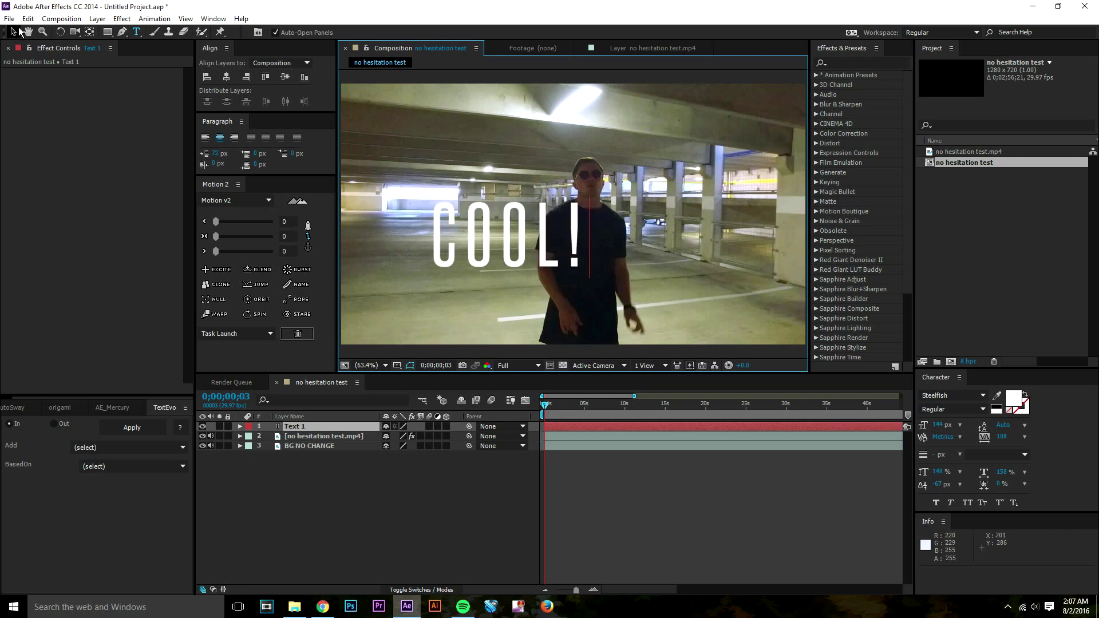
# Rename the rotoscoped no hesitation test.mp4 layer as MASKED ROTOBRUSH
pyautogui.click(316, 446)
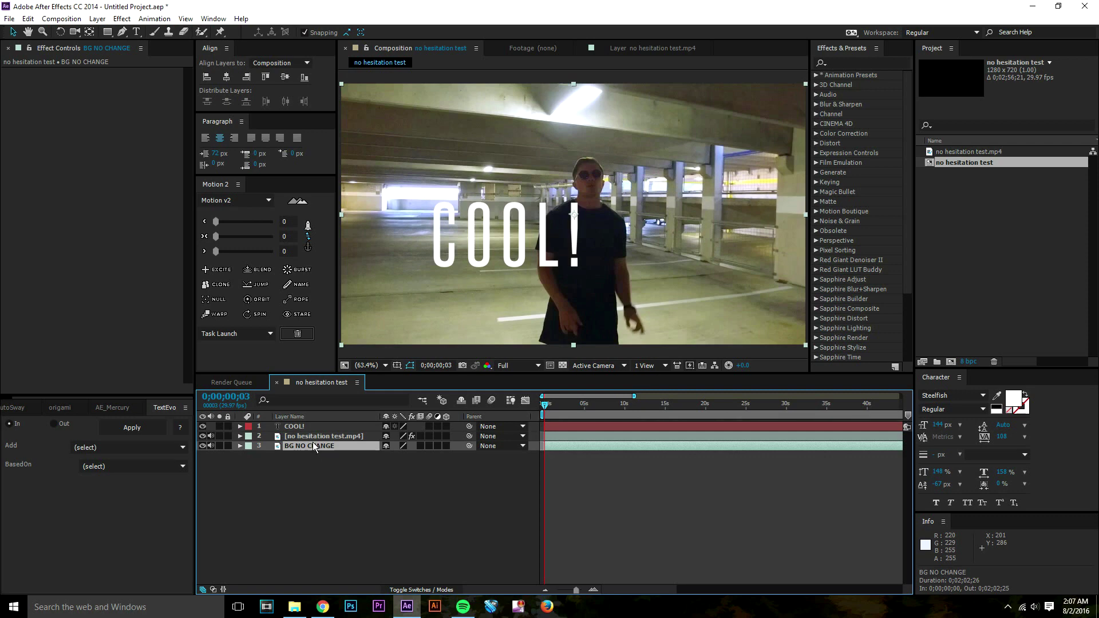
pyautogui.click(306, 459)
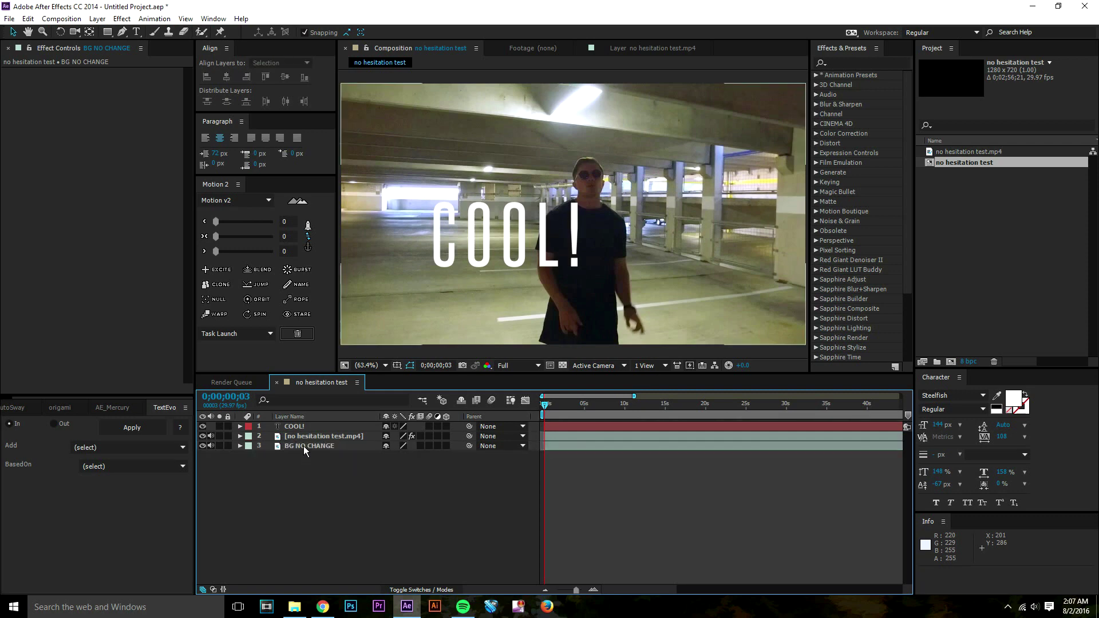
pyautogui.click(304, 446)
pyautogui.click(309, 438)
pyautogui.rightClick(309, 437)
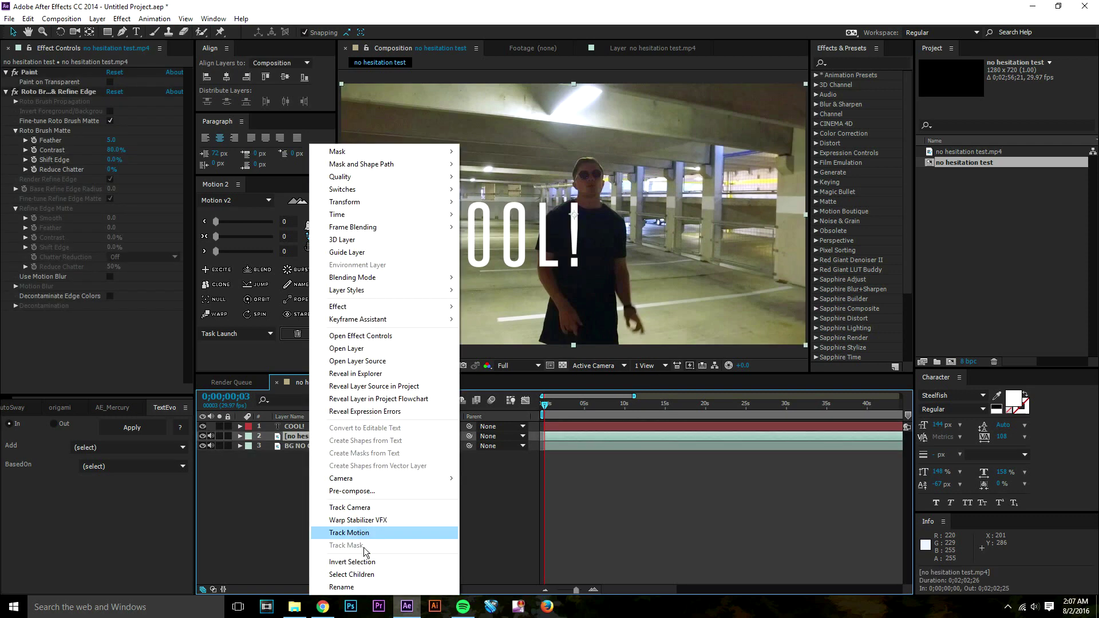
pyautogui.click(361, 590)
pyautogui.write('MAS')
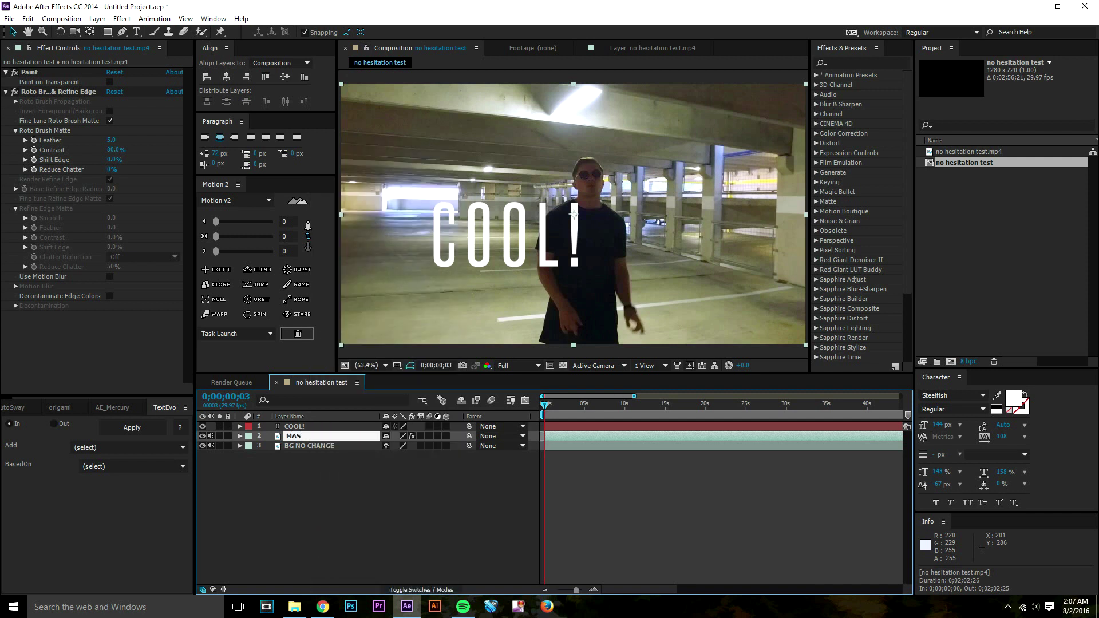
pyautogui.write('KED ROTOBRUSH')
pyautogui.press('Return')
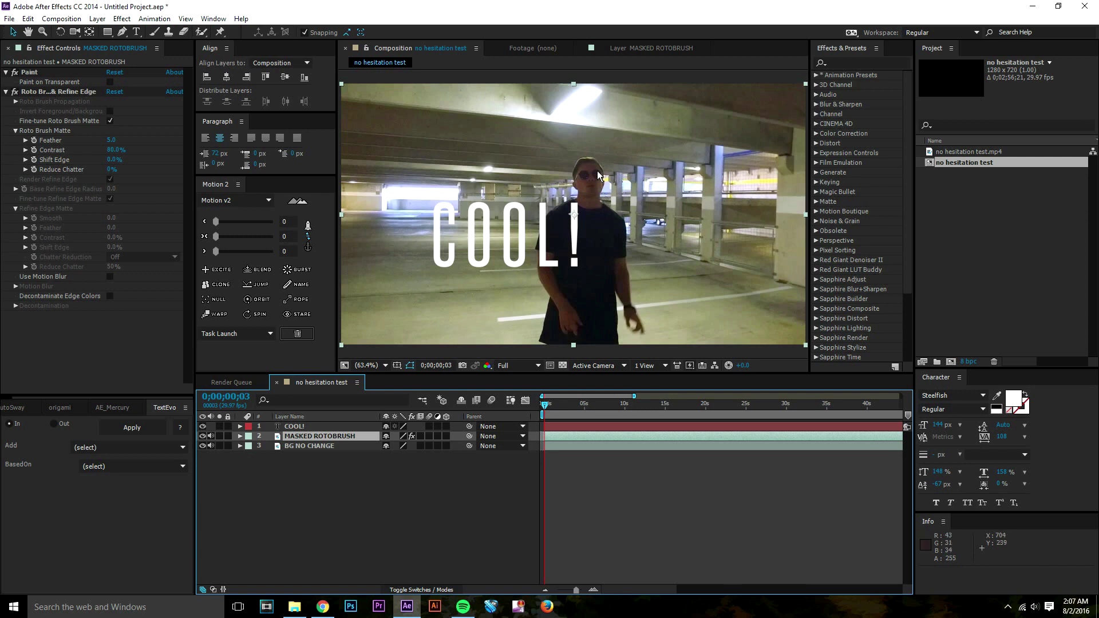
# Place the COOL! text layer beneath MASKED ROTOBRUSH, briefly hiding BG NO CHANGE to check the cutout
pyautogui.click(202, 446)
pyautogui.moveTo(302, 427); pyautogui.dragTo(309, 436)
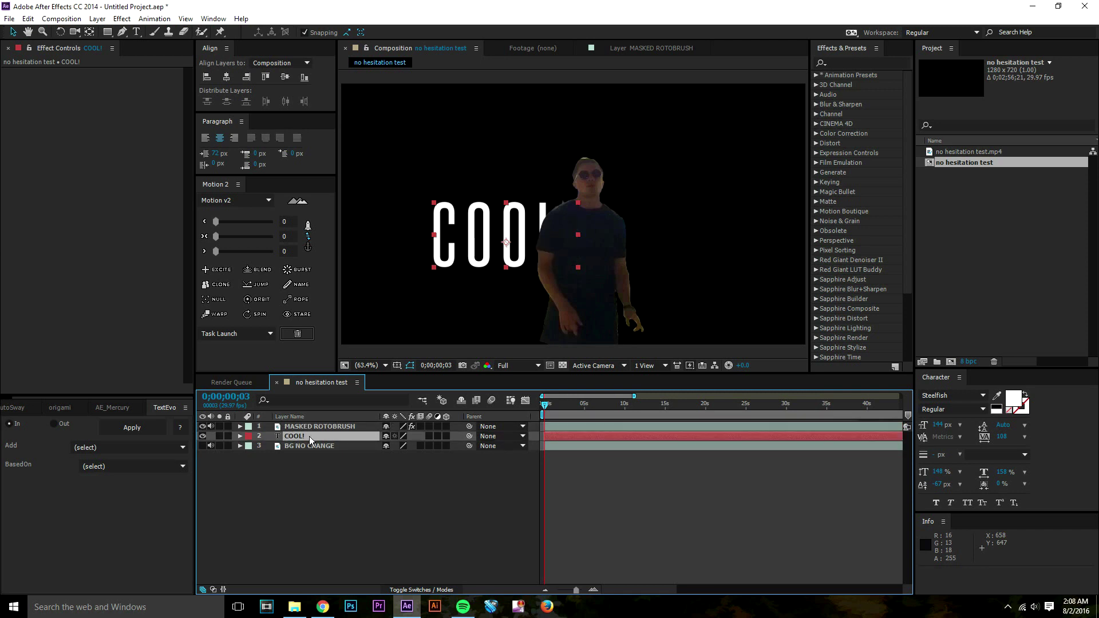
pyautogui.click(202, 446)
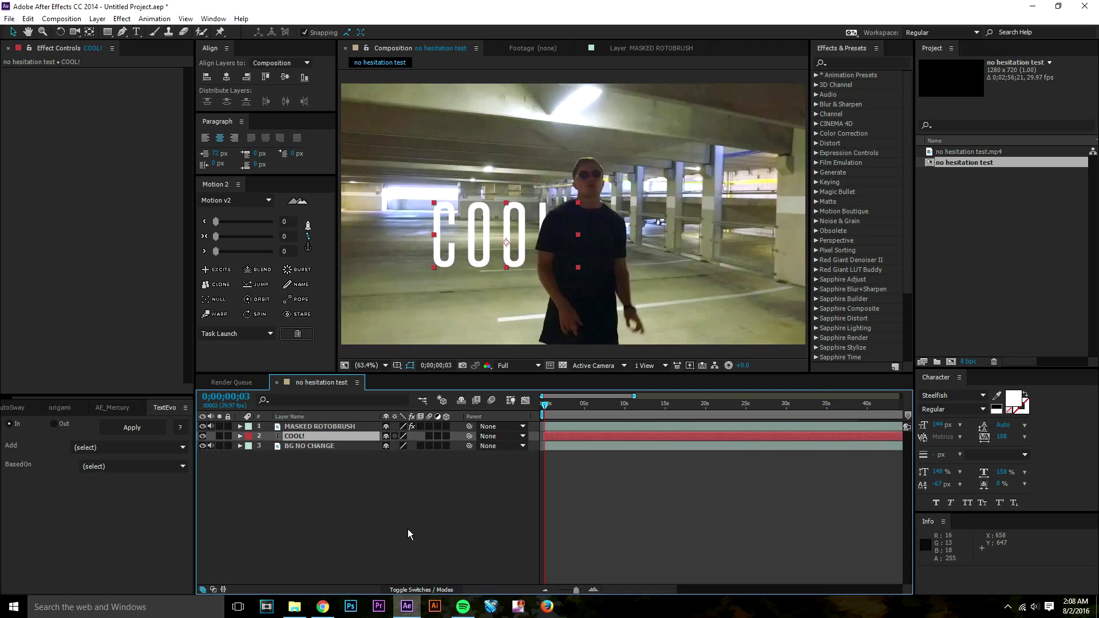
pyautogui.click(407, 529)
# Center the COOL! text behind the man's torso and scale it to 122%
pyautogui.click(325, 438)
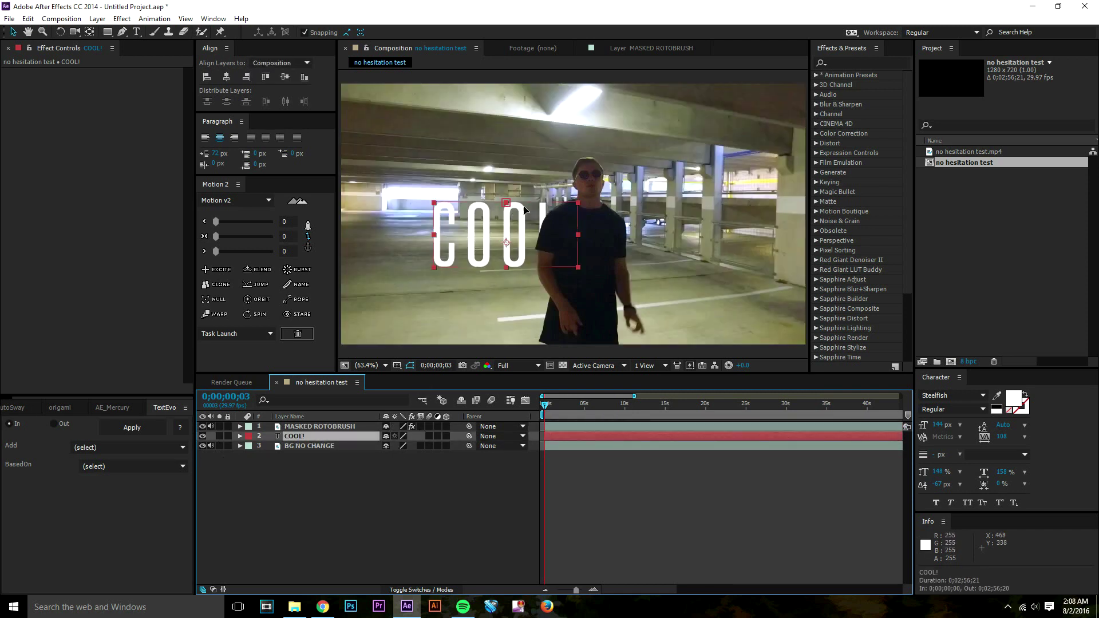
pyautogui.moveTo(509, 209); pyautogui.dragTo(588, 201)
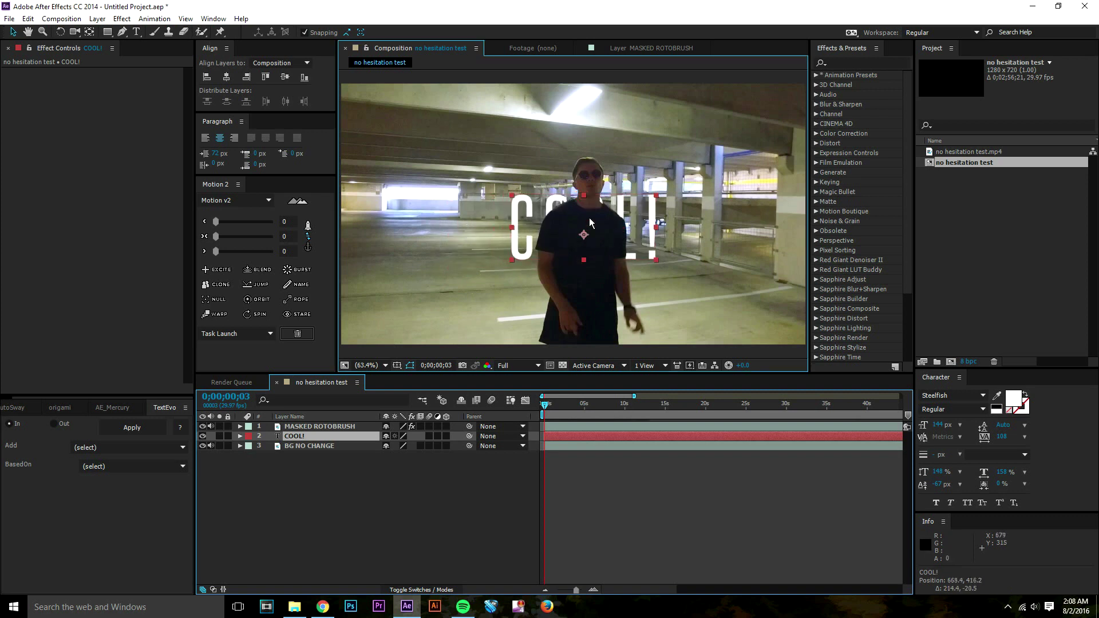
pyautogui.press('s')
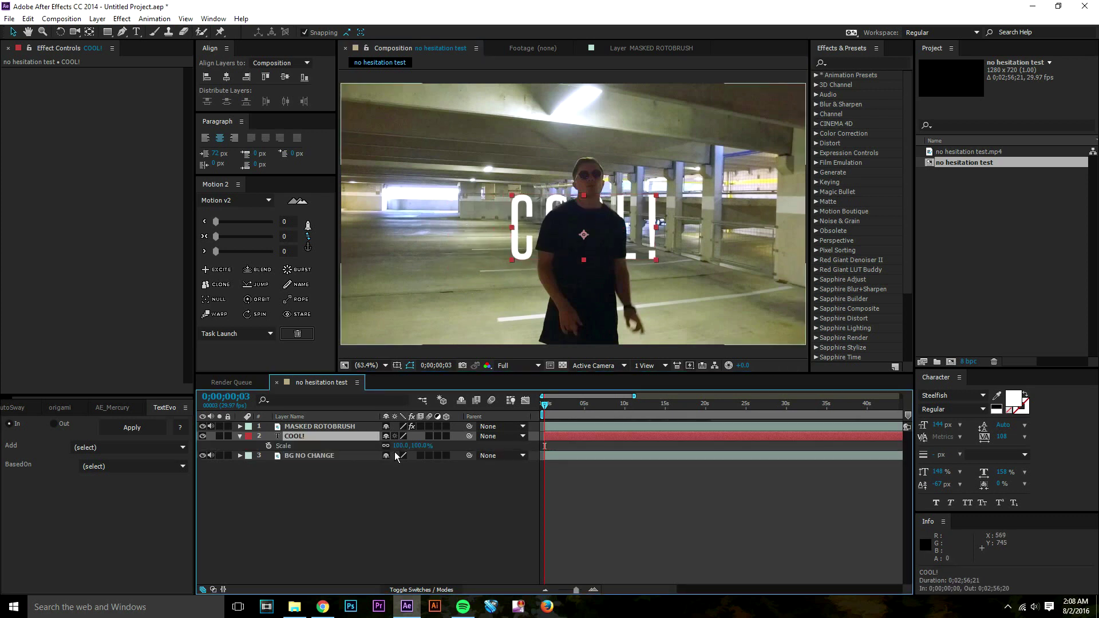
pyautogui.moveTo(401, 446); pyautogui.dragTo(420, 449)
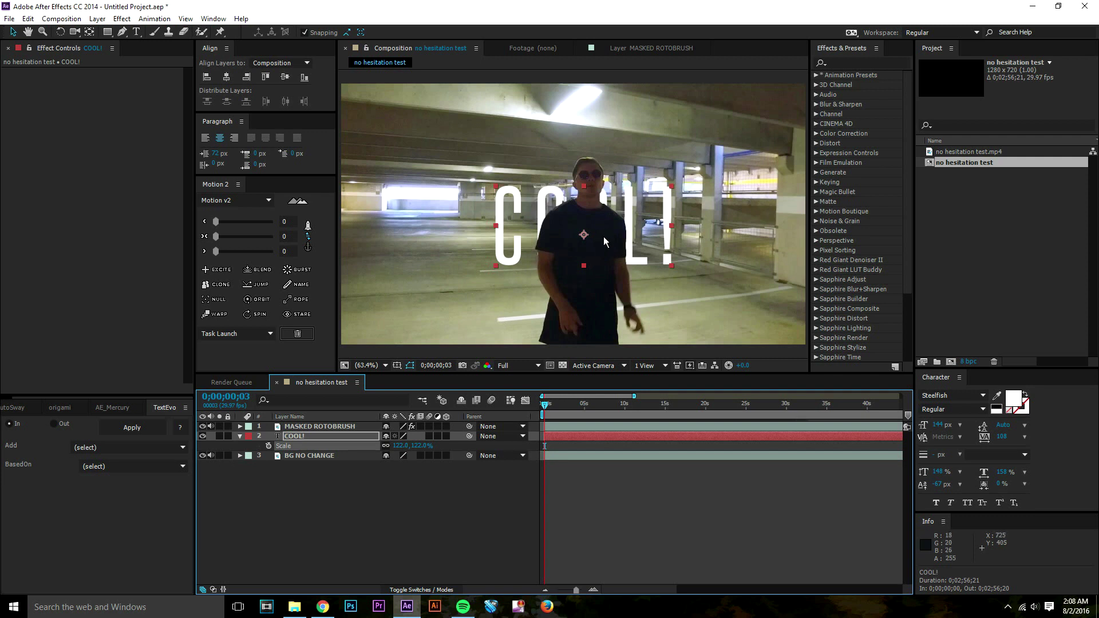
pyautogui.moveTo(605, 239); pyautogui.dragTo(610, 251)
pyautogui.click(644, 518)
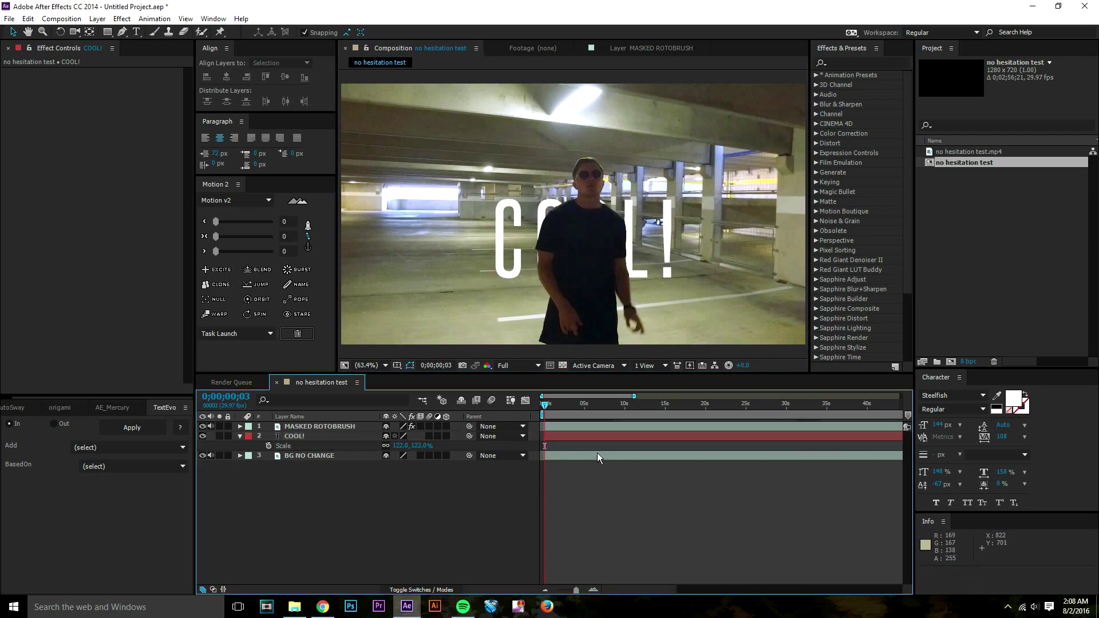
# Preview the text-behind-man effect from 0;00;00;00 and select the MASKED ROTOBRUSH layer
pyautogui.click(544, 408)
pyautogui.scroll(5, 544, 424)
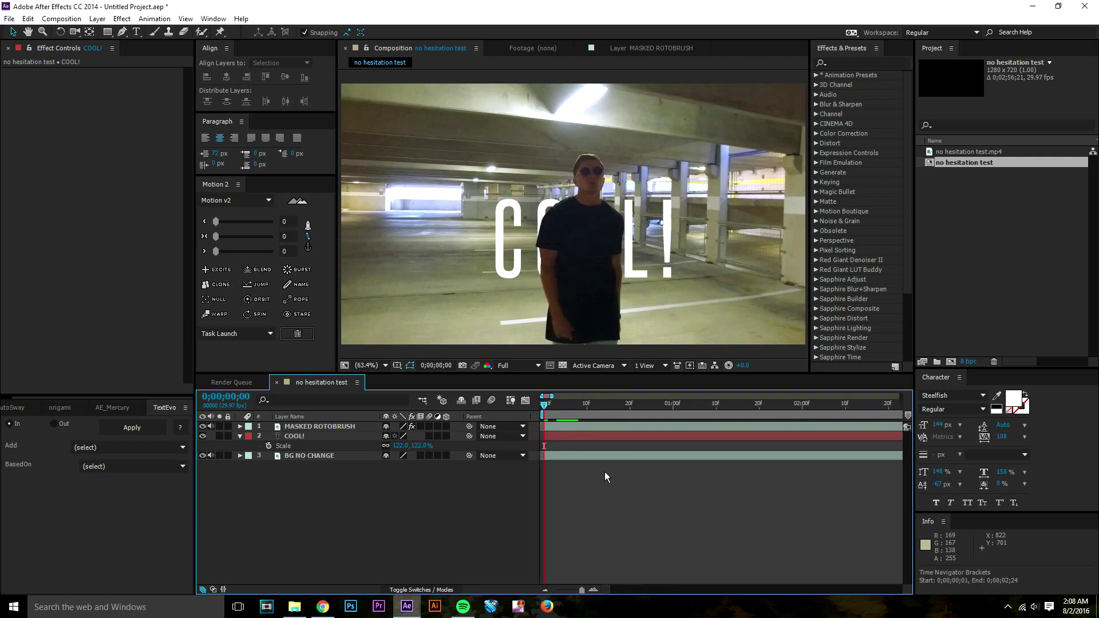
pyautogui.press('space')
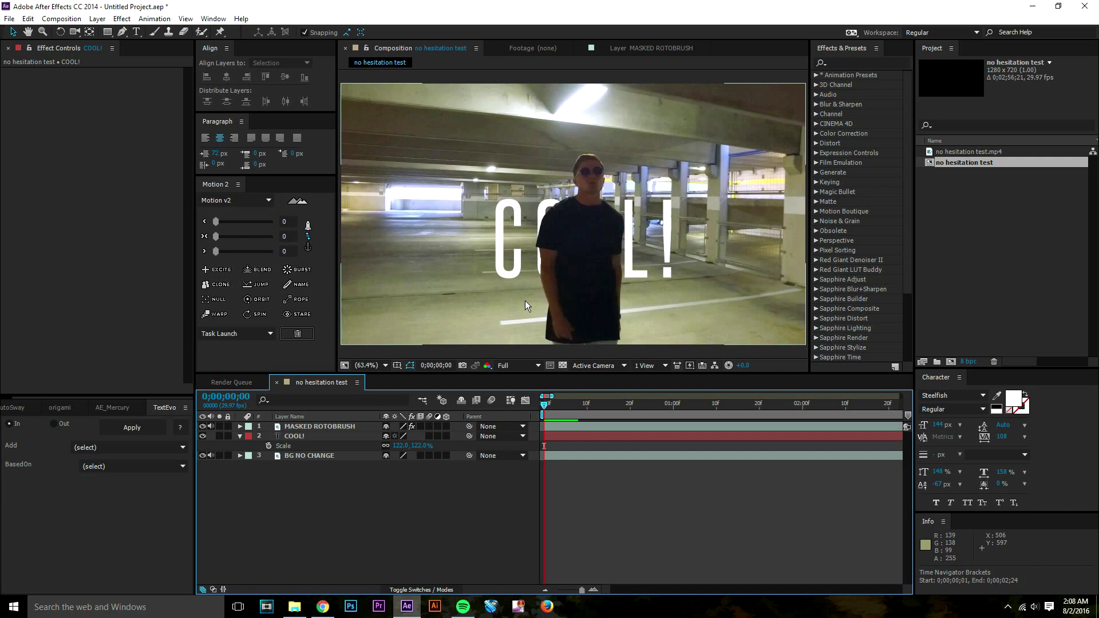
pyautogui.click(331, 436)
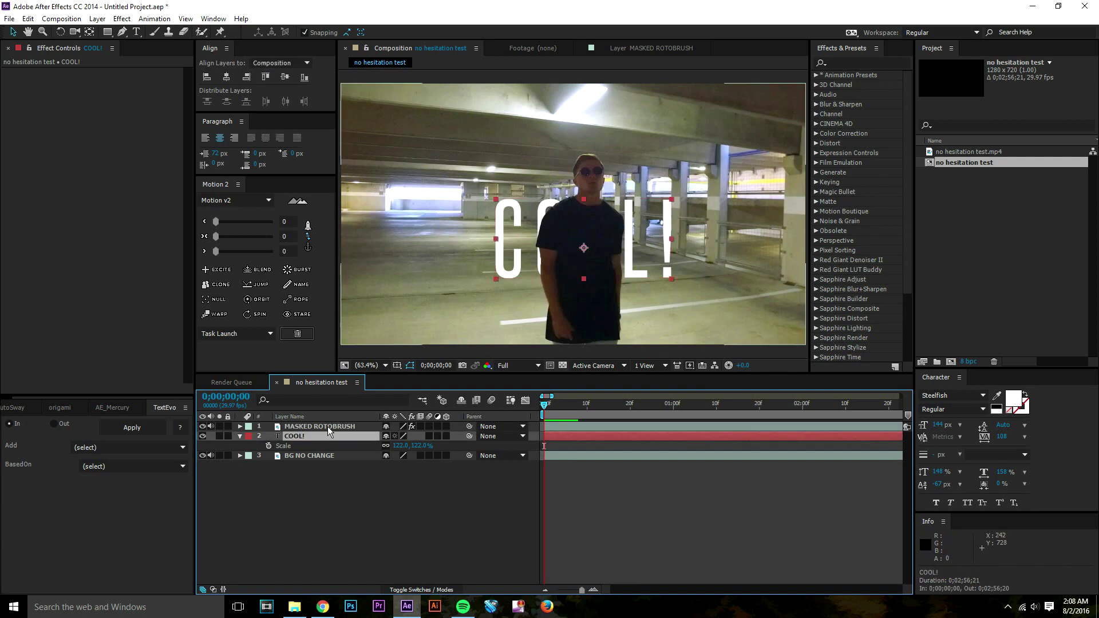
pyautogui.click(328, 427)
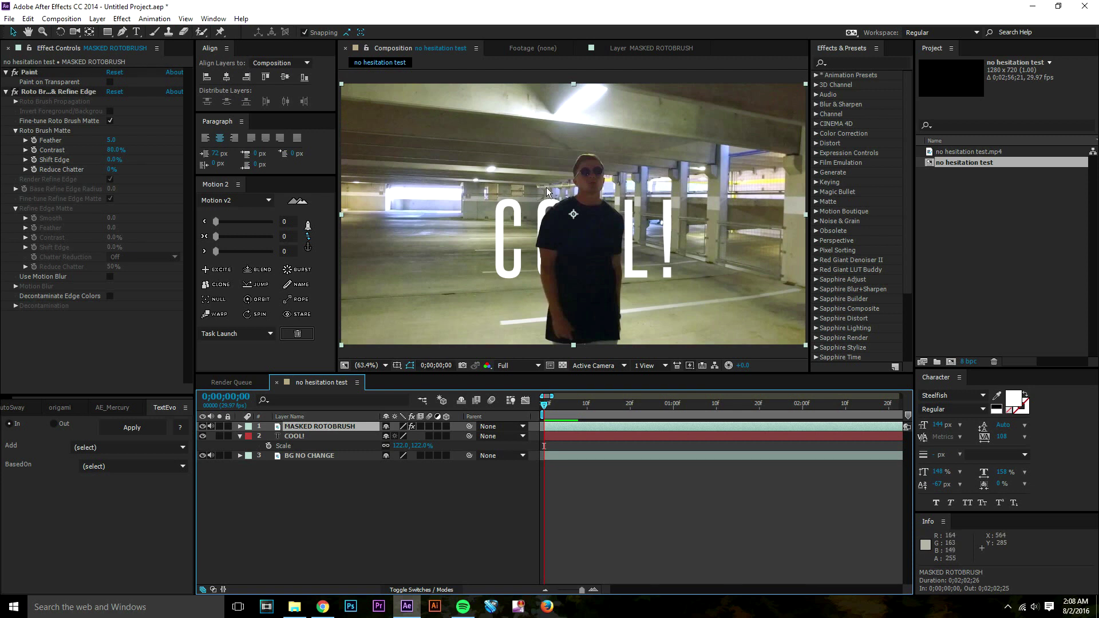